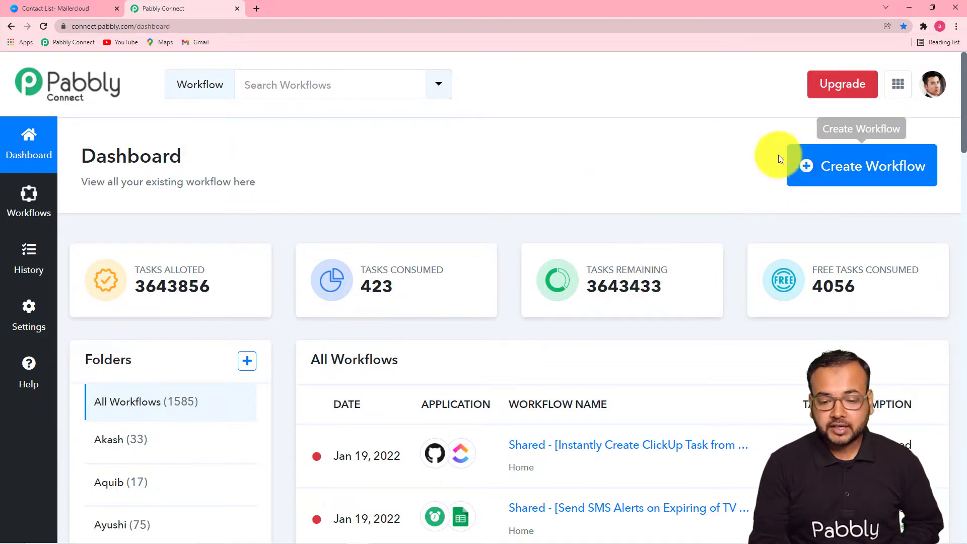
Create a new workflow named 'Send Leads Data from Google Sheets to Mailercloud Automatically'
{"action": "left_click", "coordinate": [822, 172]}
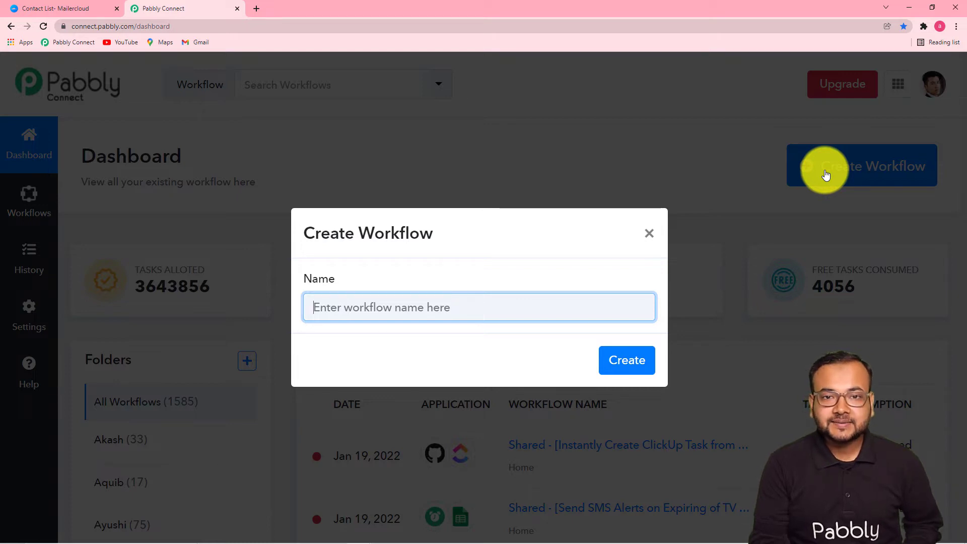
{"action": "key", "text": "ctrl+v"}
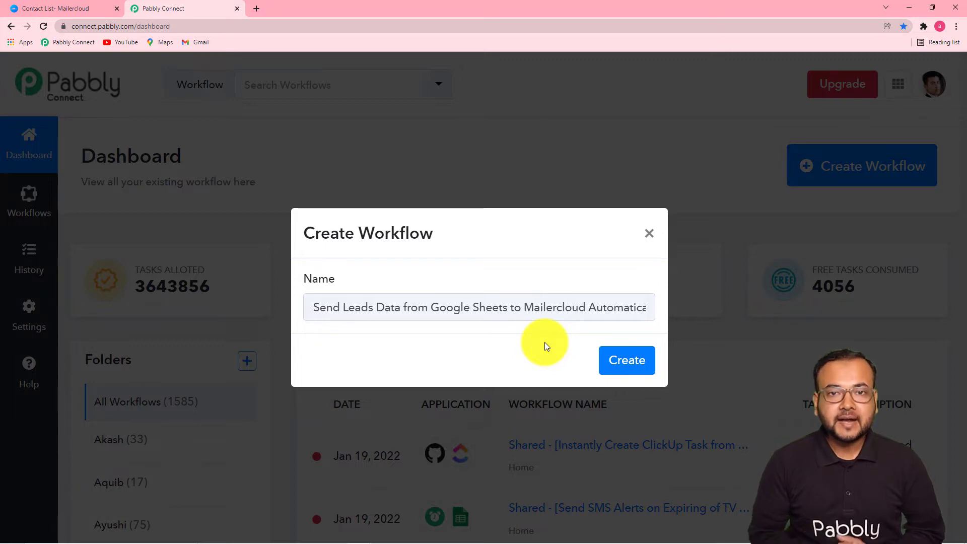
{"action": "left_click", "coordinate": [627, 370]}
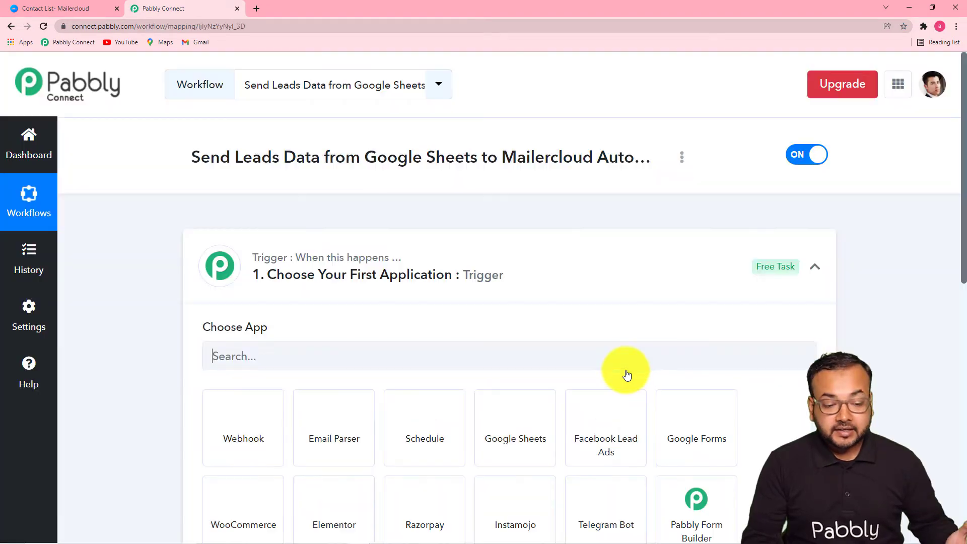
Collapse the trigger step's app chooser so the action step shows below it
{"action": "left_click", "coordinate": [815, 266]}
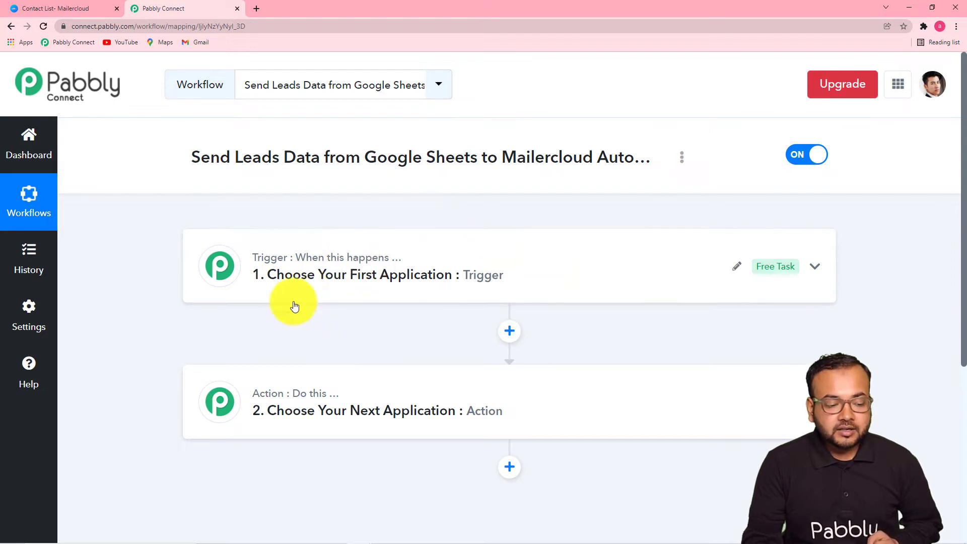
Set the trigger app to Google Sheets with the 'New or Updated Spreadsheet Row' event
{"action": "left_click", "coordinate": [352, 300]}
{"action": "scroll", "coordinate": [351, 297], "scroll_direction": "down", "scroll_amount": 3}
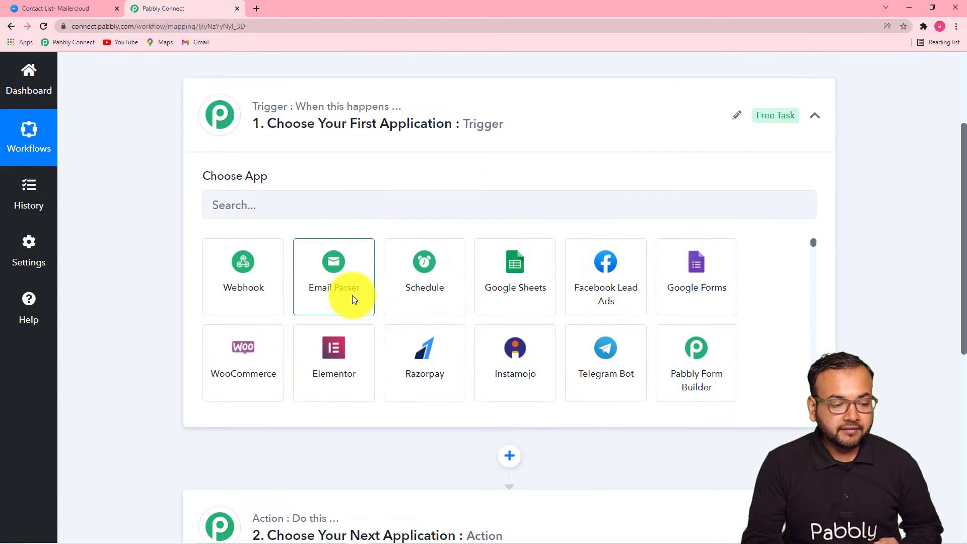
{"action": "left_click", "coordinate": [324, 214]}
{"action": "type", "text": "goo"}
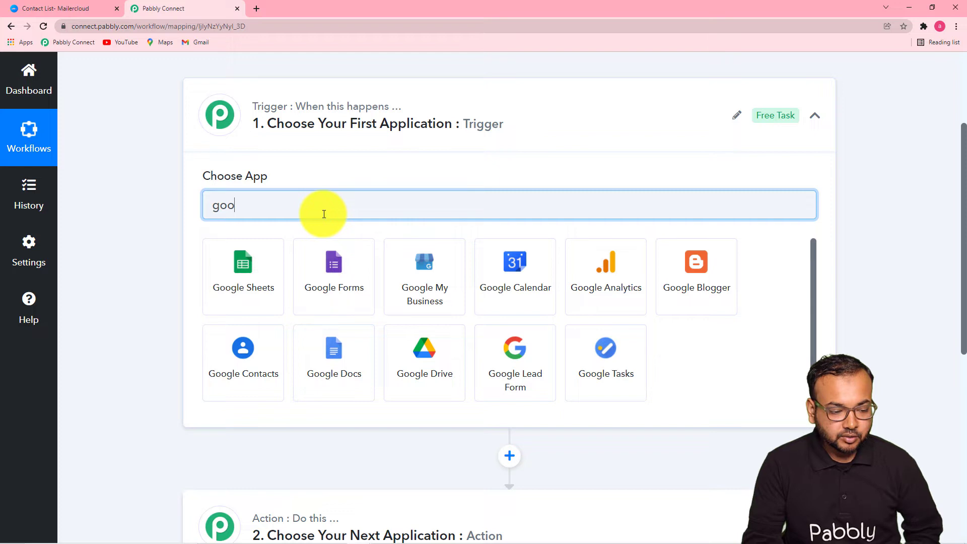
{"action": "left_click", "coordinate": [245, 297]}
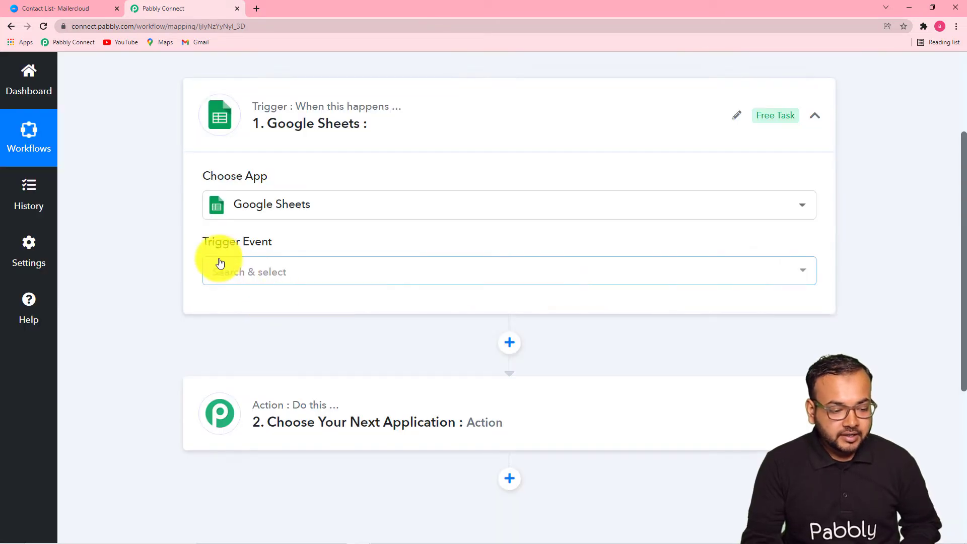
{"action": "left_click", "coordinate": [302, 280]}
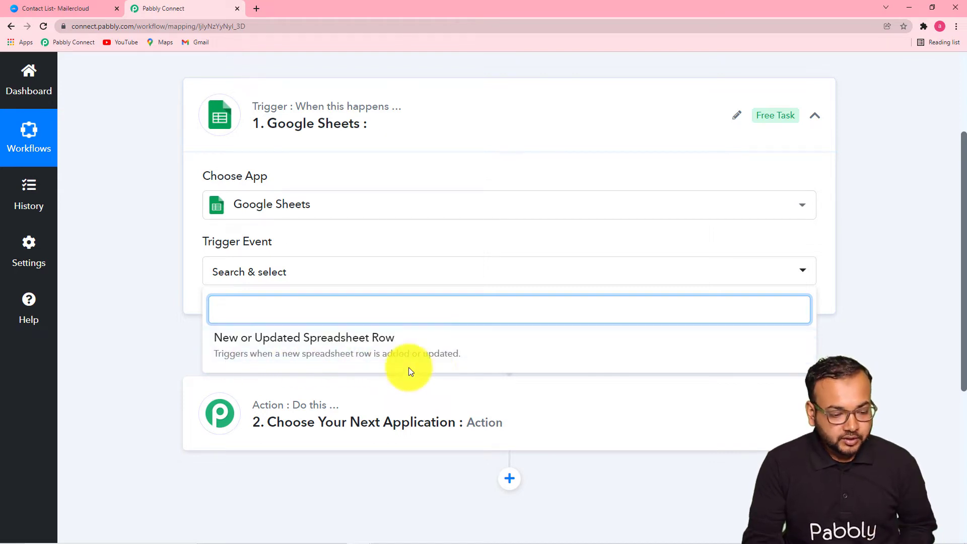
{"action": "left_click", "coordinate": [339, 348]}
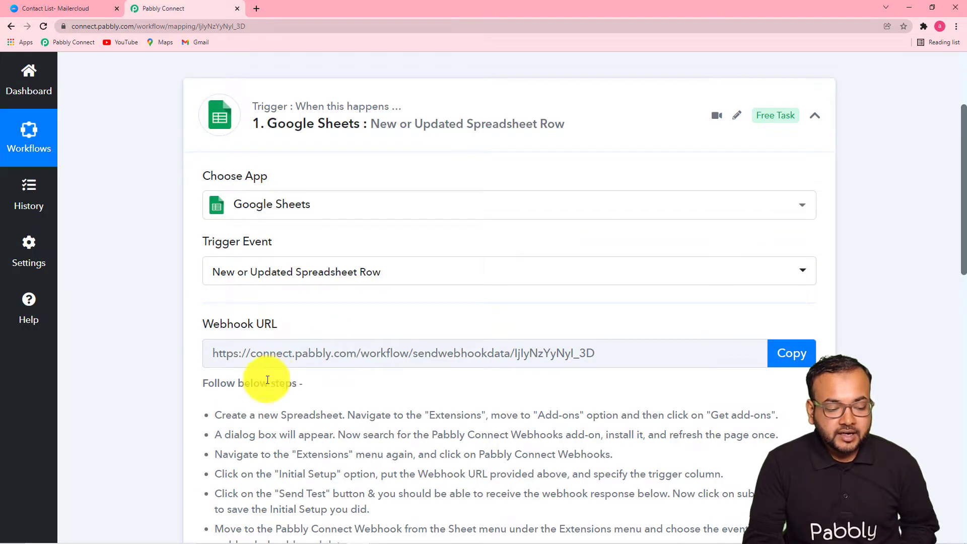
Copy the trigger's webhook URL and minimize the browser window
{"action": "scroll", "coordinate": [156, 361], "scroll_direction": "down", "scroll_amount": 5}
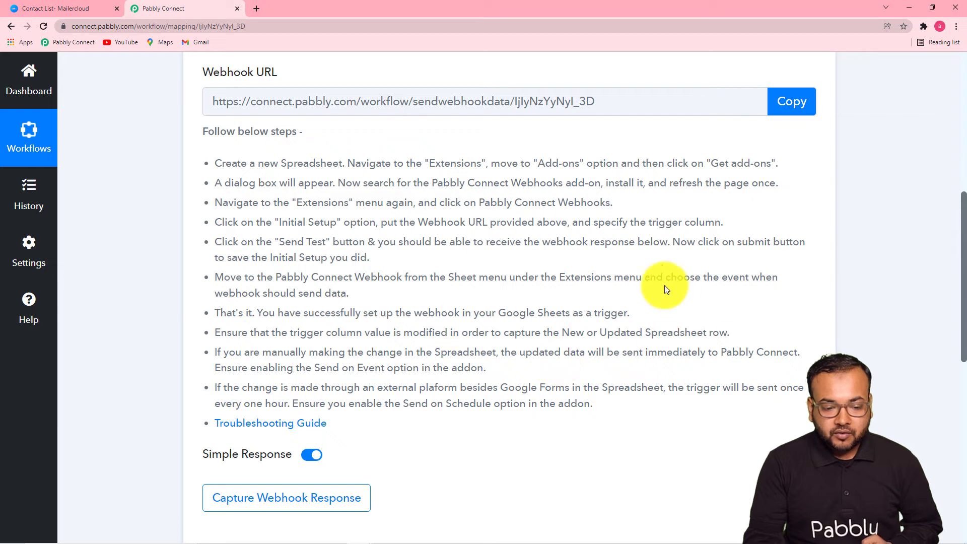
{"action": "left_click", "coordinate": [784, 115]}
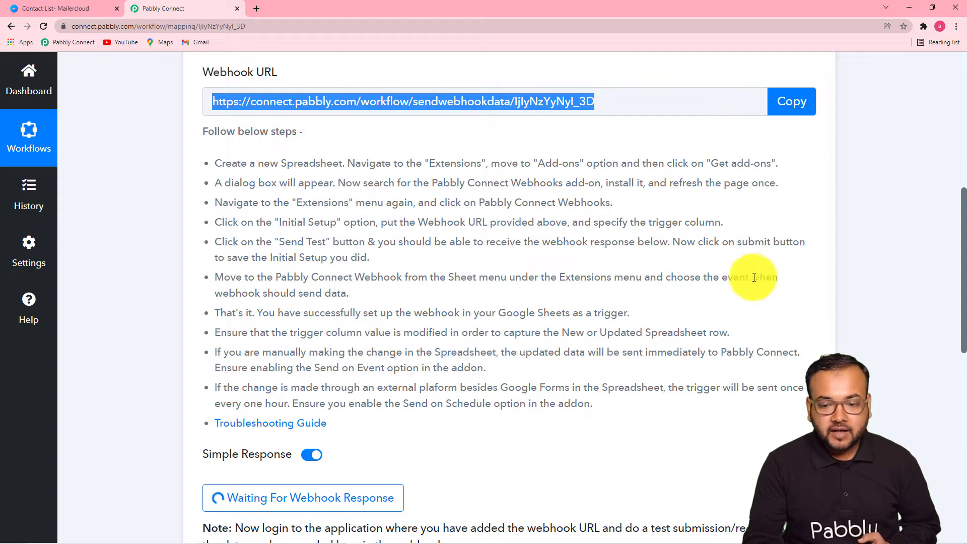
{"action": "left_click", "coordinate": [908, 13]}
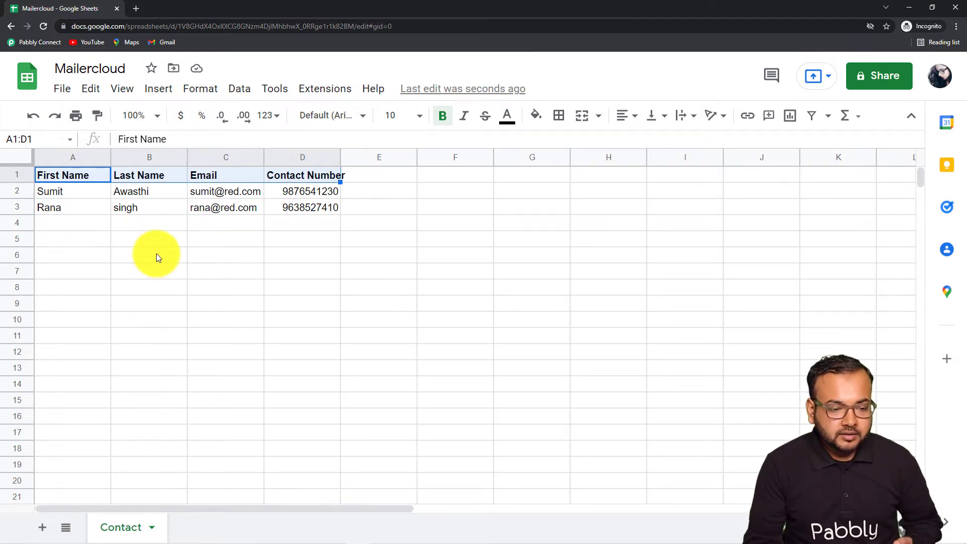
{"action": "left_click", "coordinate": [322, 91]}
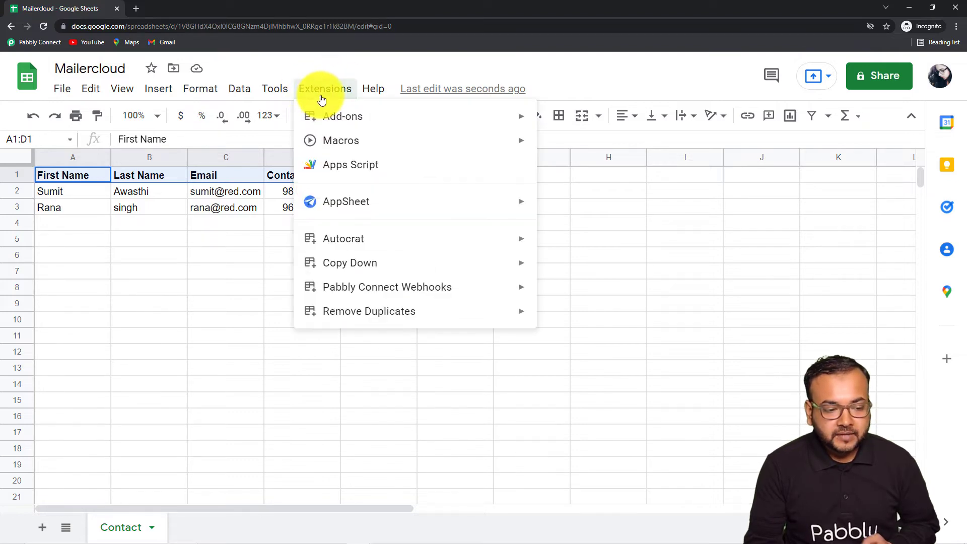
{"action": "mouse_move", "coordinate": [330, 119]}
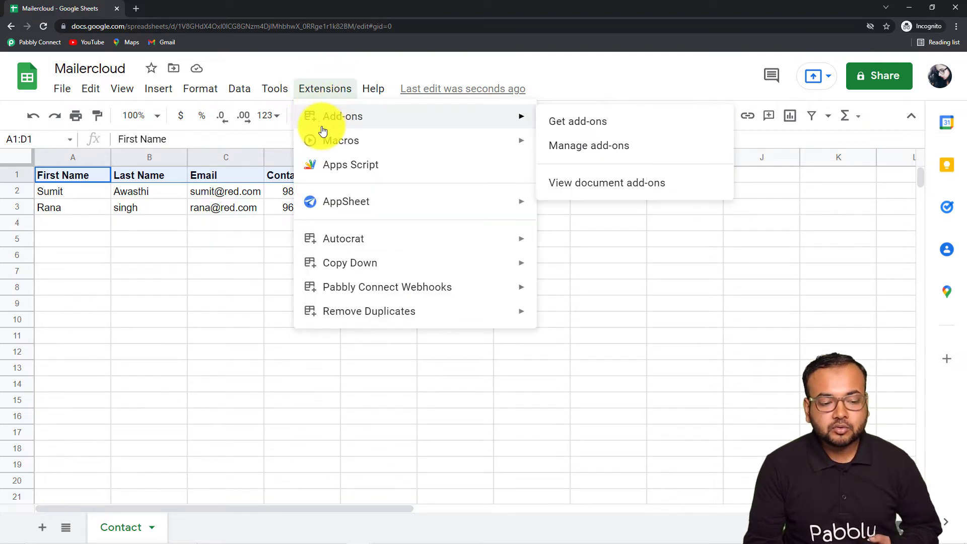
{"action": "left_click", "coordinate": [599, 126]}
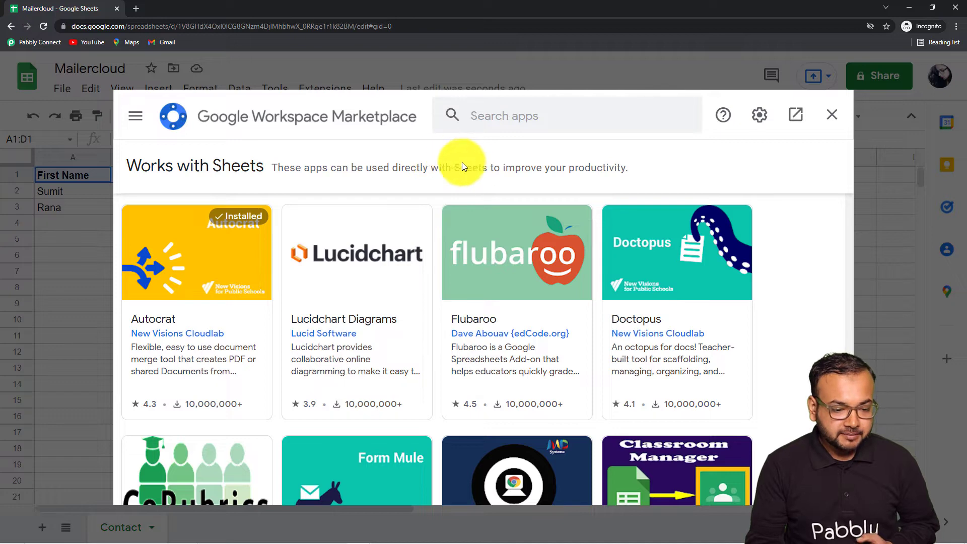
{"action": "left_click", "coordinate": [539, 111]}
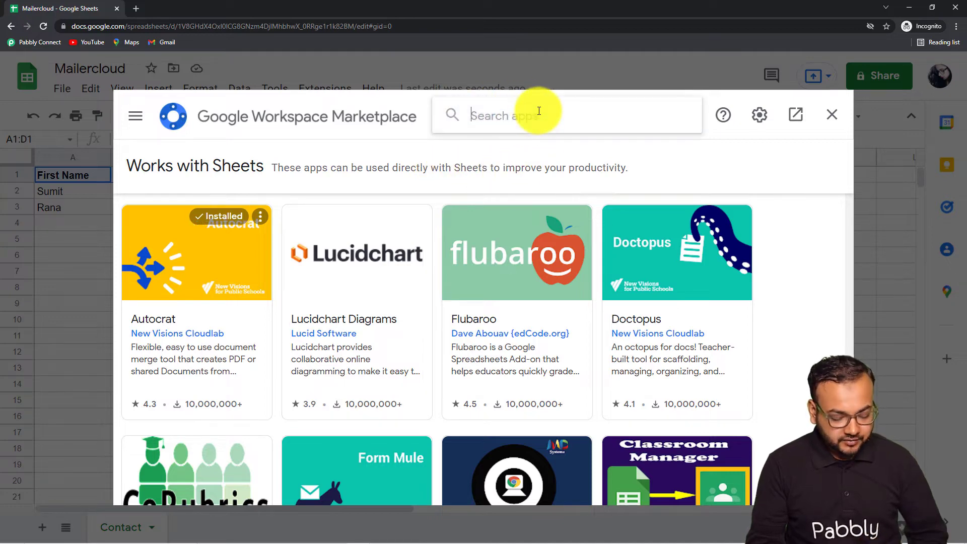
{"action": "type", "text": "p"}
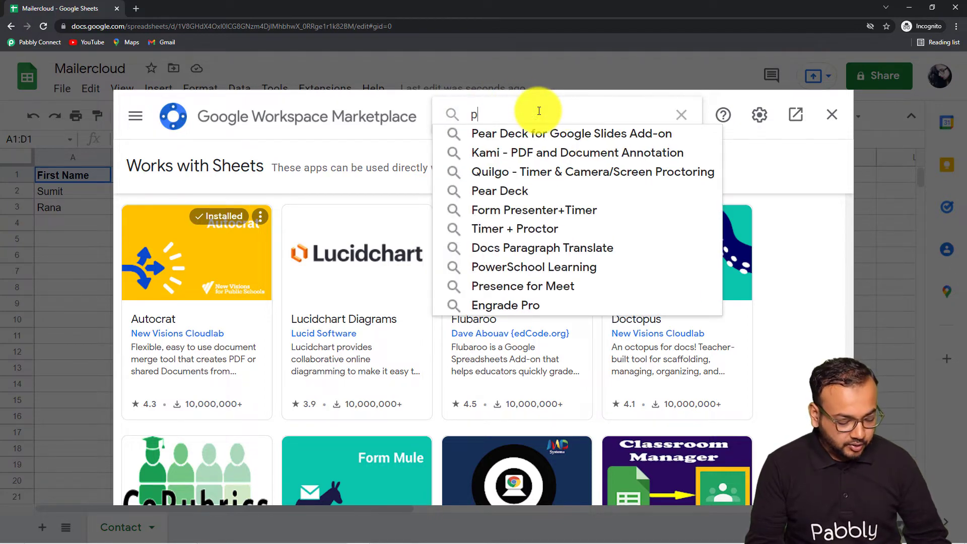
{"action": "type", "text": "abbly"}
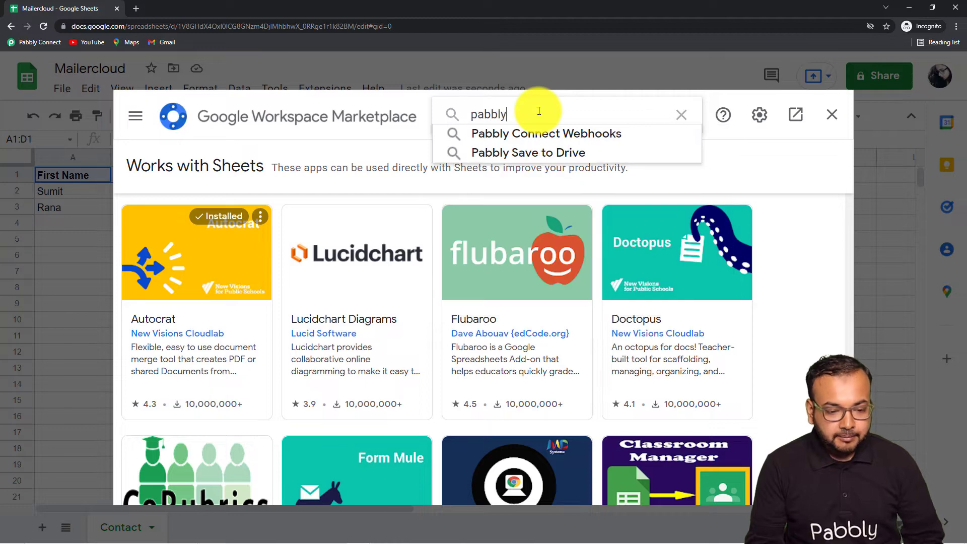
{"action": "left_click", "coordinate": [545, 137]}
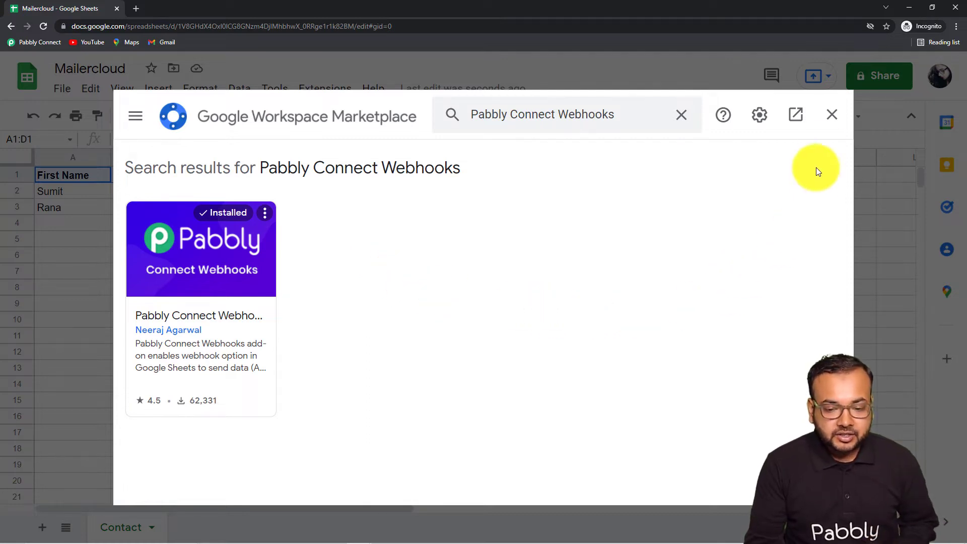
{"action": "left_click", "coordinate": [831, 115]}
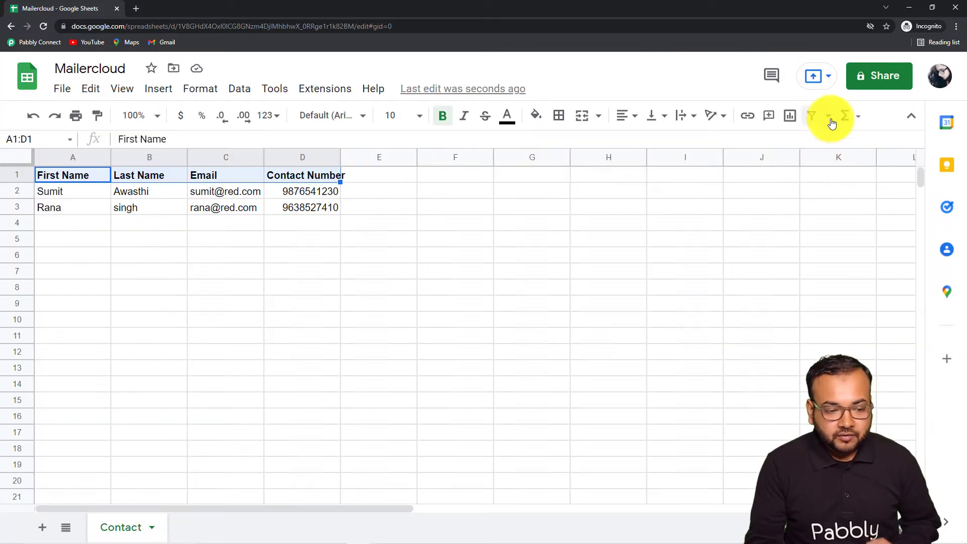
Reload the sheet and enter the webhook URL and trigger column D in the add-on's Initial Setup
{"action": "left_click", "coordinate": [43, 26]}
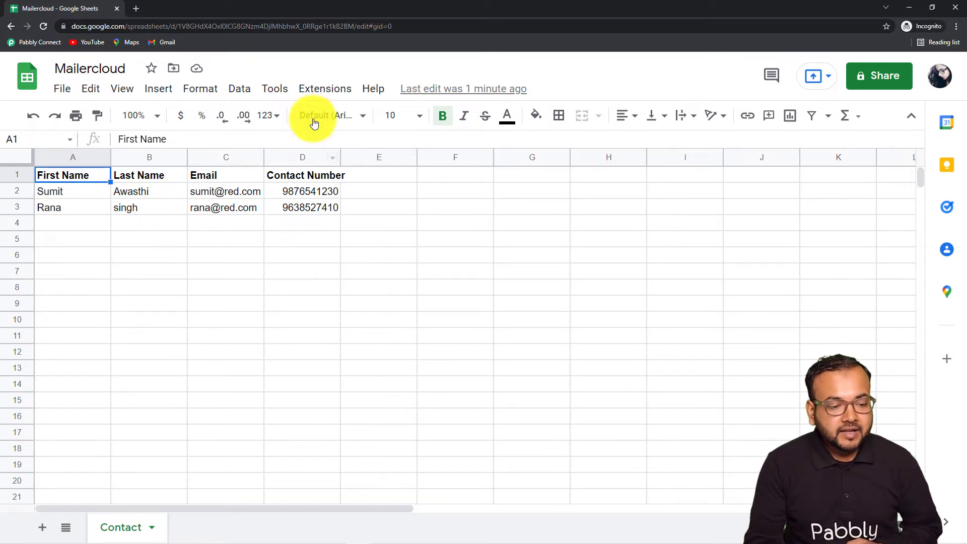
{"action": "left_click", "coordinate": [313, 94]}
{"action": "mouse_move", "coordinate": [324, 294]}
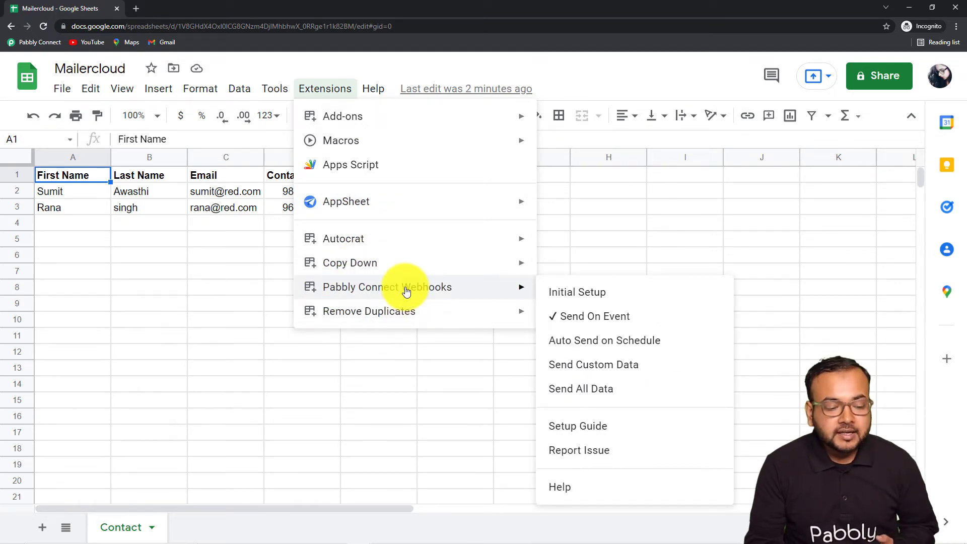
{"action": "left_click", "coordinate": [578, 294]}
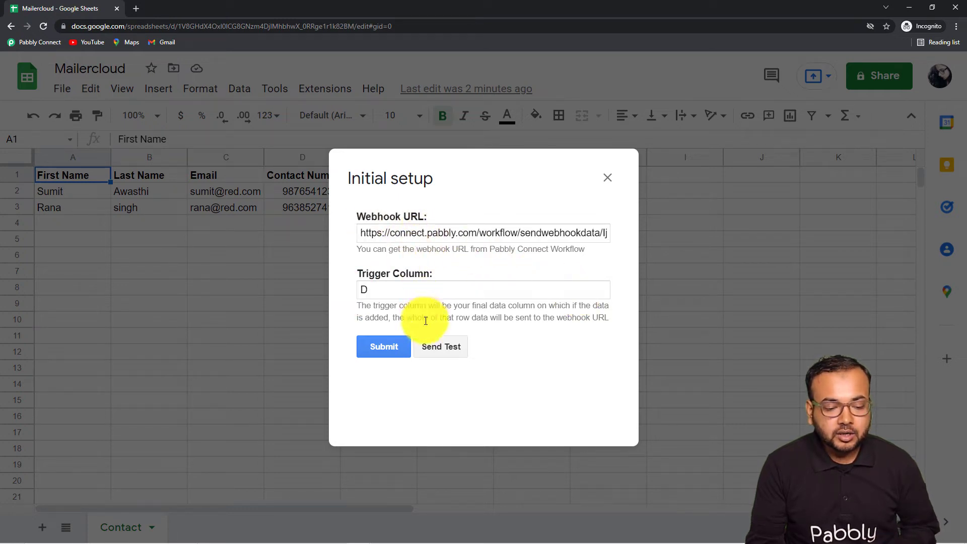
{"action": "left_click", "coordinate": [453, 237]}
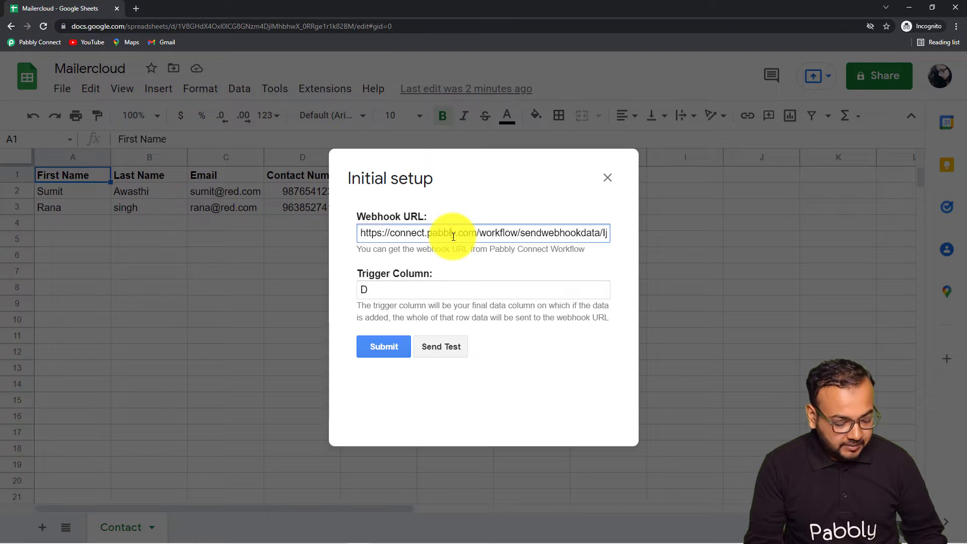
{"action": "key", "text": "ctrl+a"}
{"action": "key", "text": "BackSpace"}
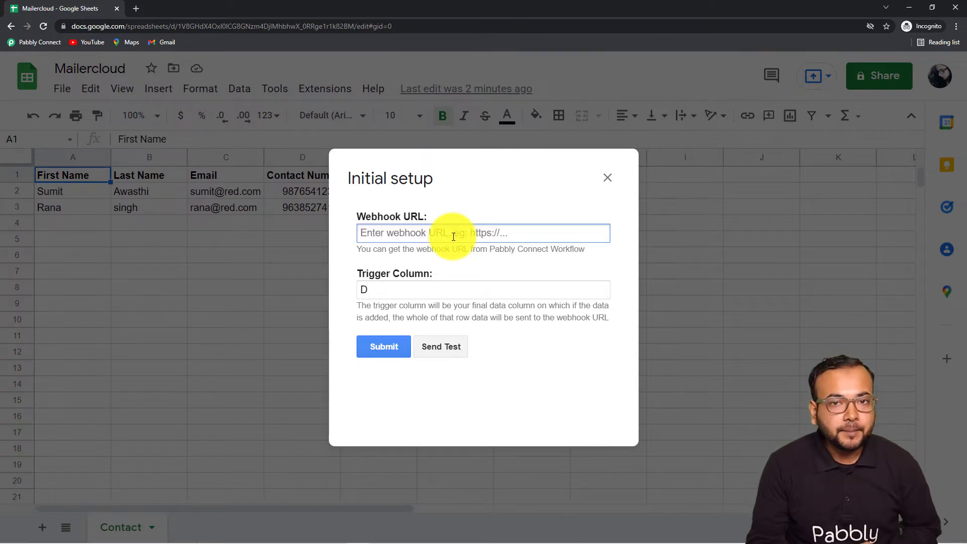
{"action": "right_click", "coordinate": [425, 233]}
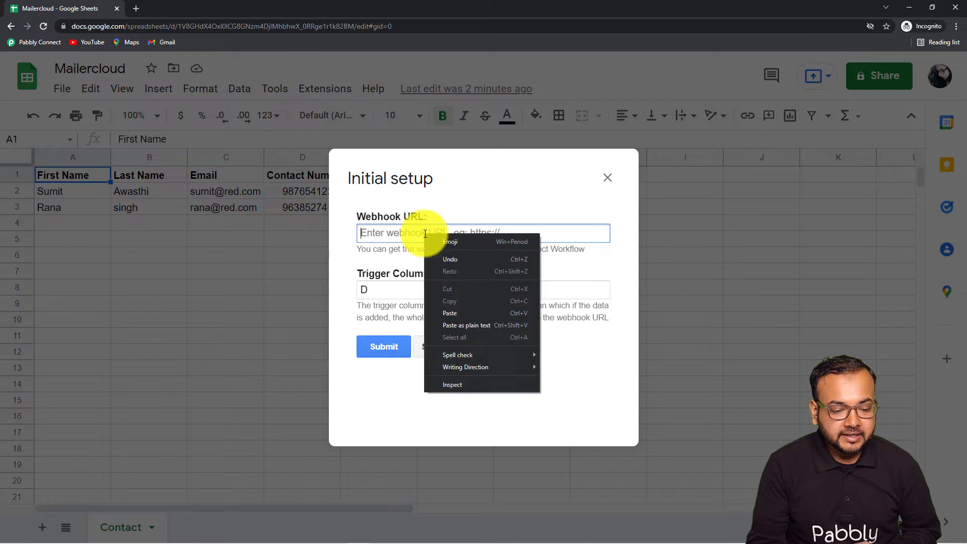
{"action": "left_click", "coordinate": [439, 312]}
{"action": "left_click", "coordinate": [388, 290]}
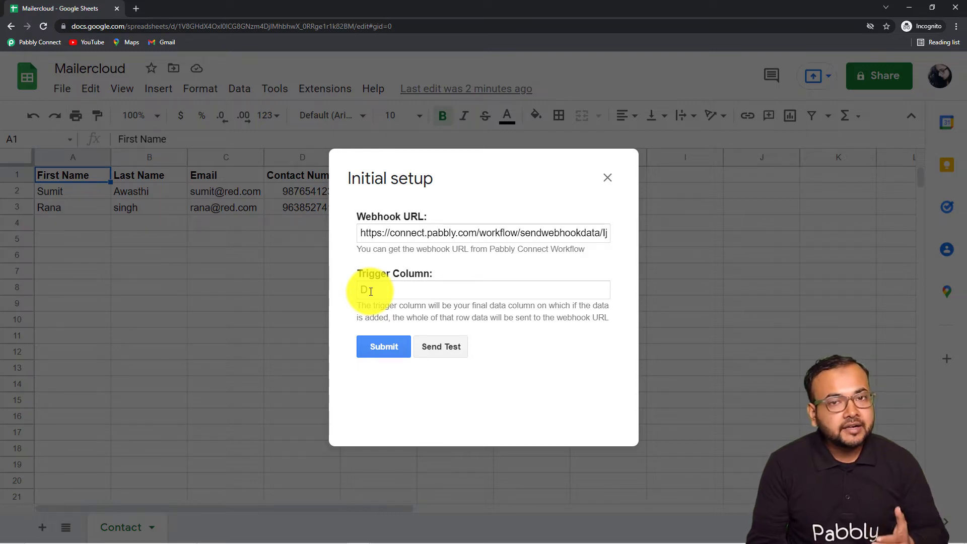
{"action": "type", "text": "D"}
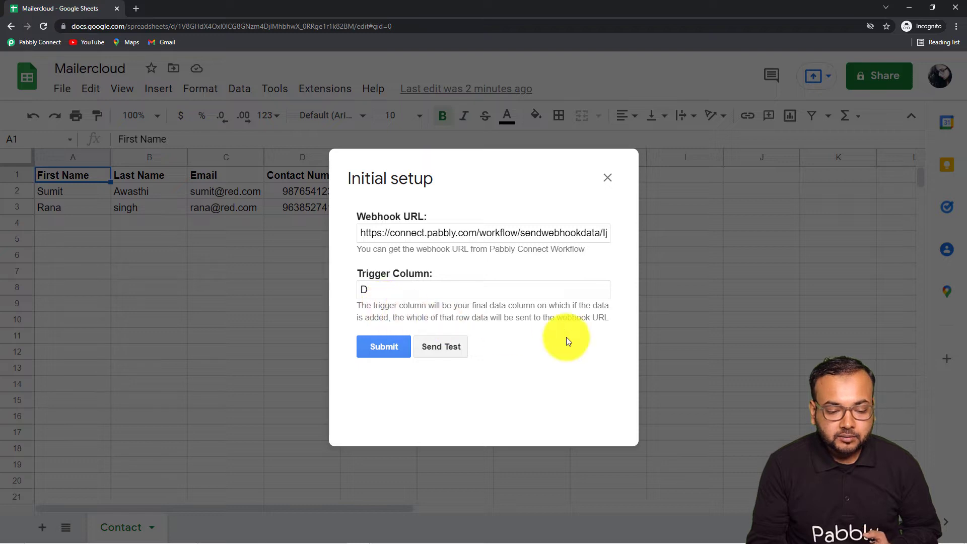
{"action": "left_click", "coordinate": [607, 173]}
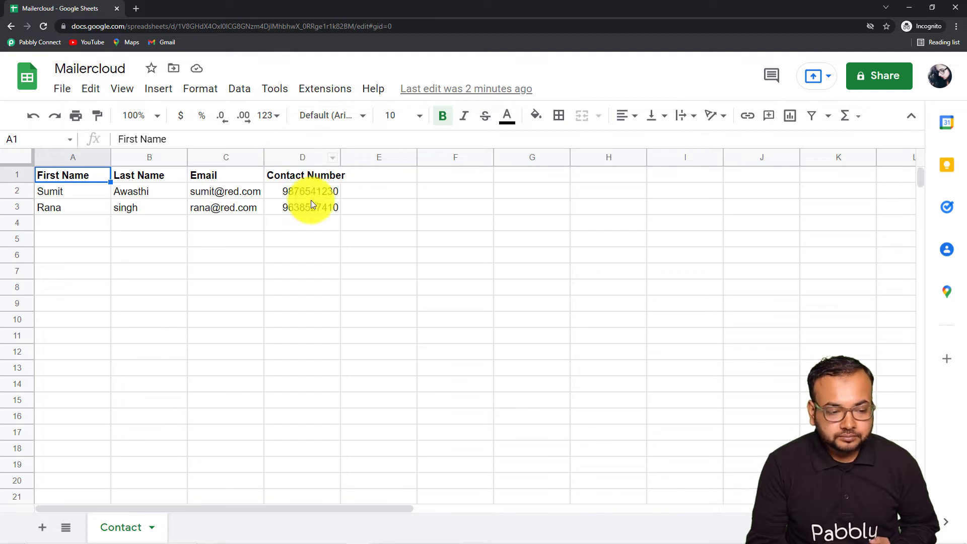
Reopen the Pabbly Connect Webhooks Initial Setup and re-paste the workflow's webhook URL
{"action": "left_click", "coordinate": [316, 91]}
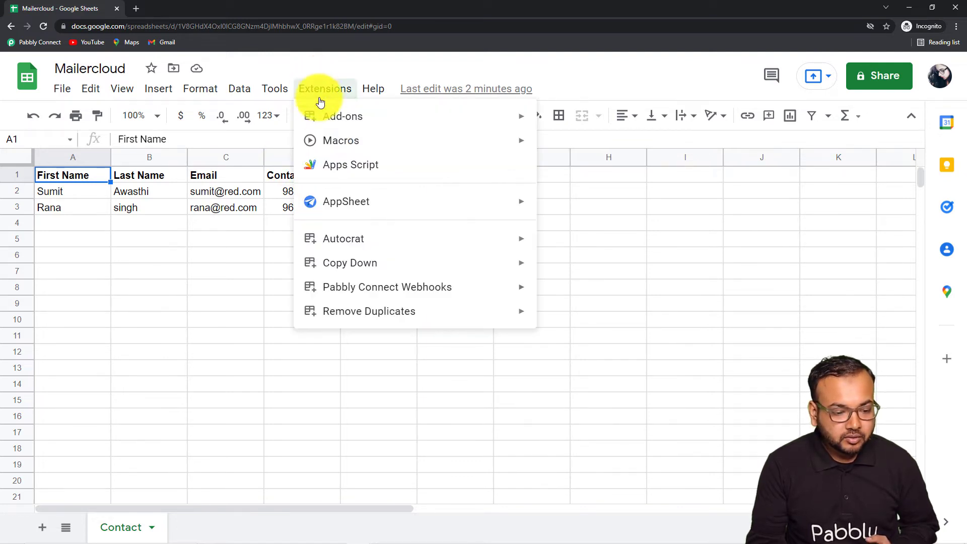
{"action": "mouse_move", "coordinate": [475, 296]}
{"action": "left_click", "coordinate": [557, 296]}
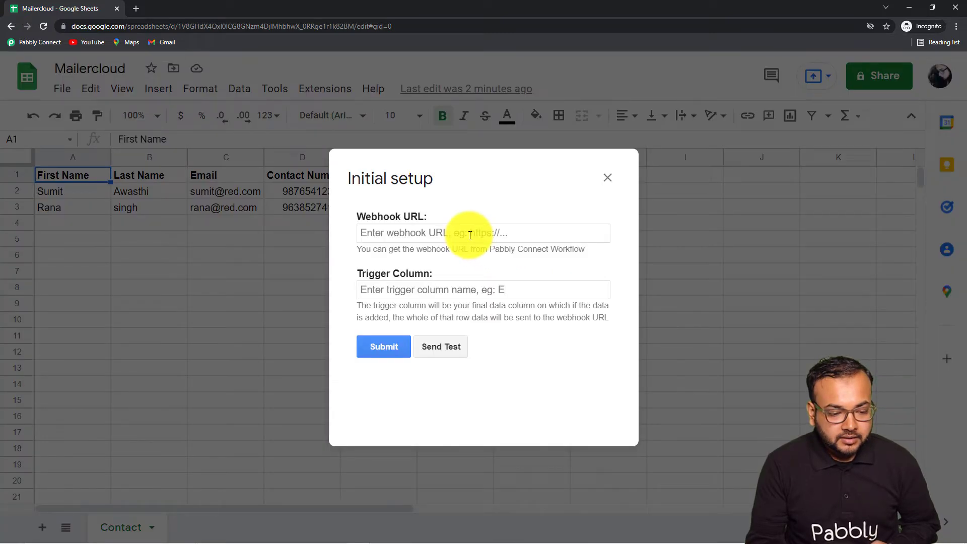
{"action": "key", "text": "ctrl+a"}
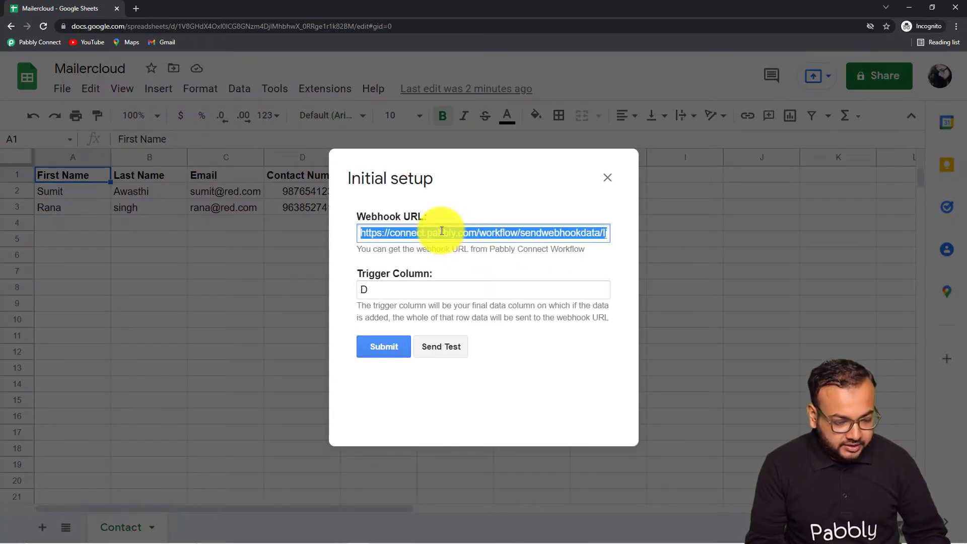
{"action": "key", "text": "BackSpace"}
{"action": "right_click", "coordinate": [442, 231]}
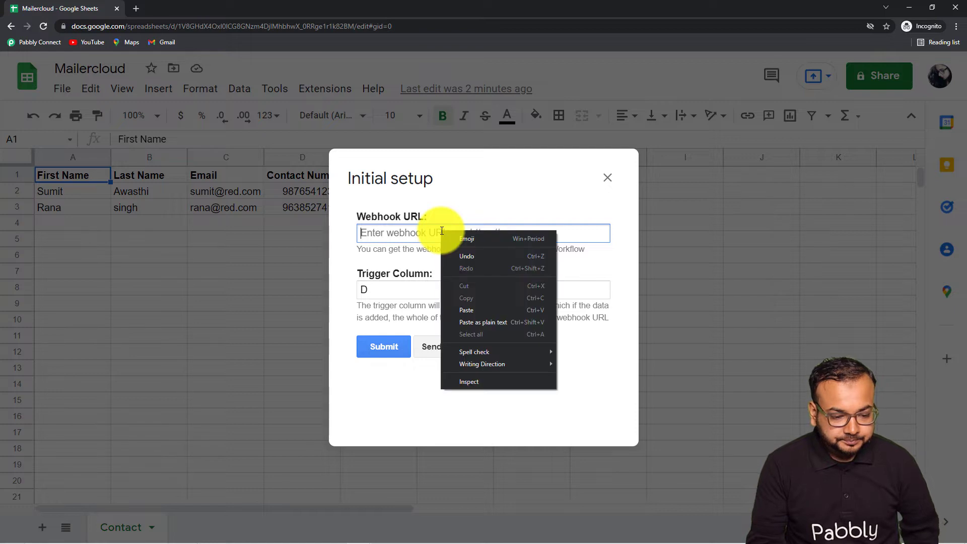
{"action": "left_click", "coordinate": [464, 307]}
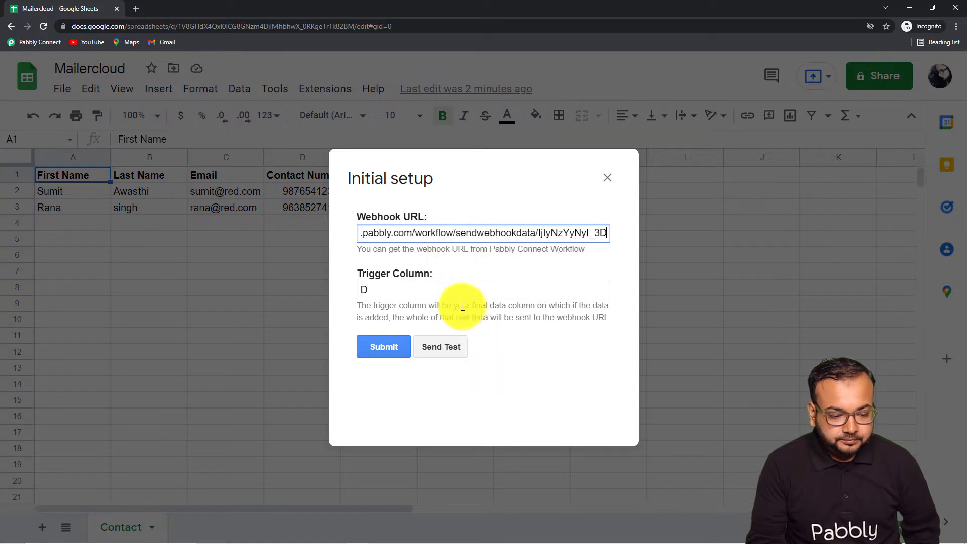
{"action": "left_click", "coordinate": [421, 312]}
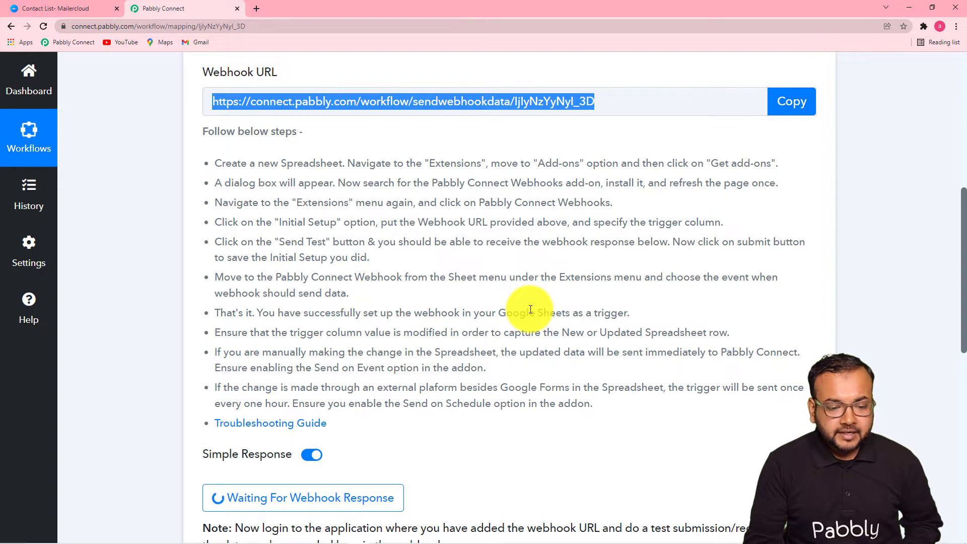
Send a test row from the Sheets add-on's Initial Setup to the webhook
{"action": "scroll", "coordinate": [530, 309], "scroll_direction": "down", "scroll_amount": 1}
{"action": "scroll", "coordinate": [641, 309], "scroll_direction": "up", "scroll_amount": 1}
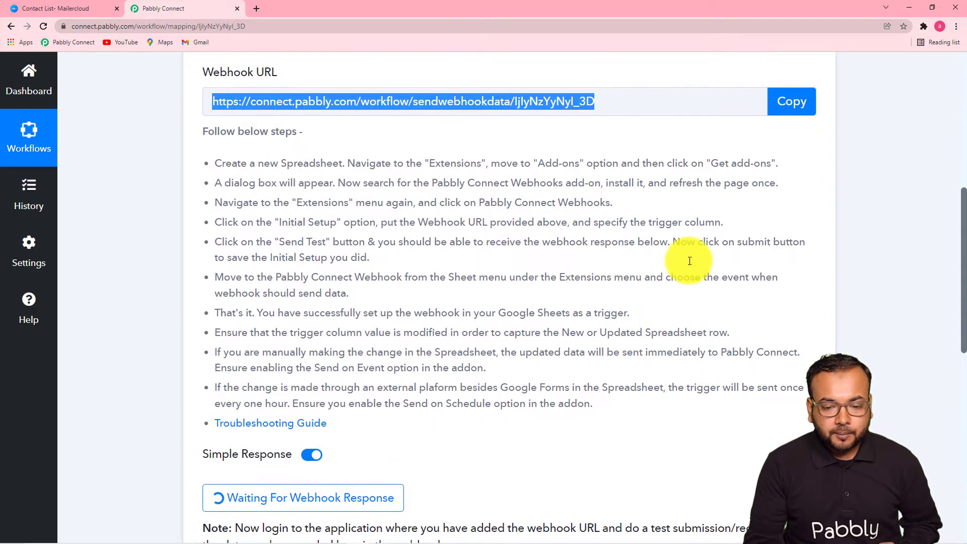
{"action": "scroll", "coordinate": [589, 216], "scroll_direction": "down", "scroll_amount": 4}
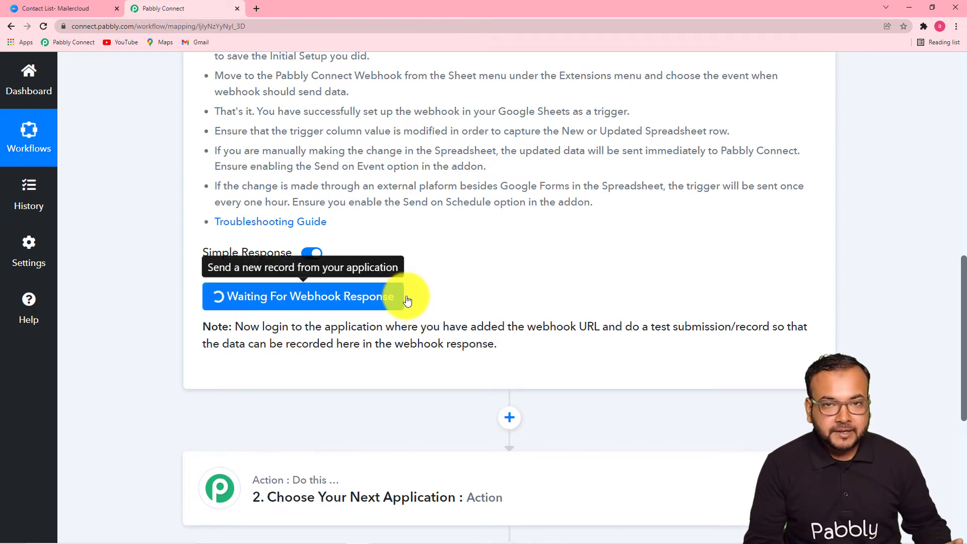
{"action": "scroll", "coordinate": [442, 295], "scroll_direction": "down", "scroll_amount": 1}
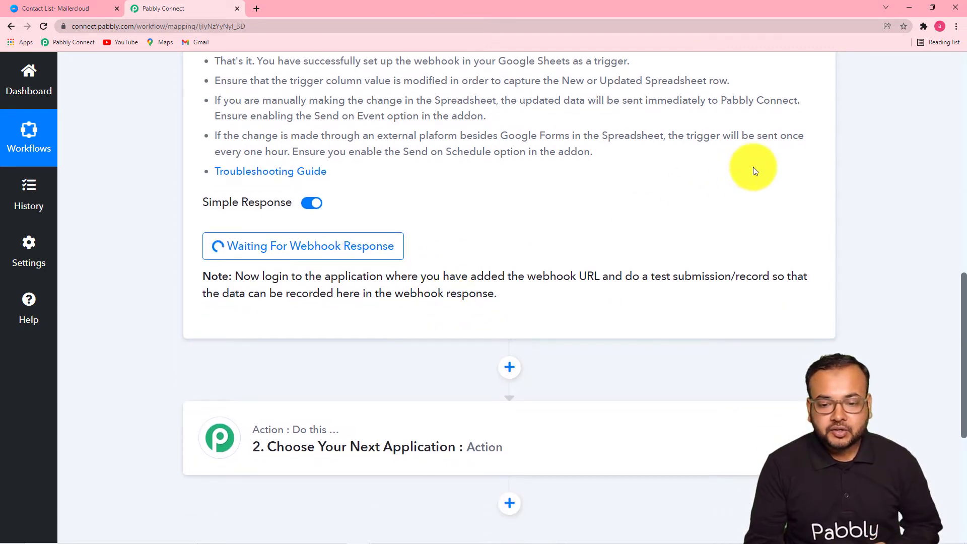
{"action": "left_click", "coordinate": [907, 8]}
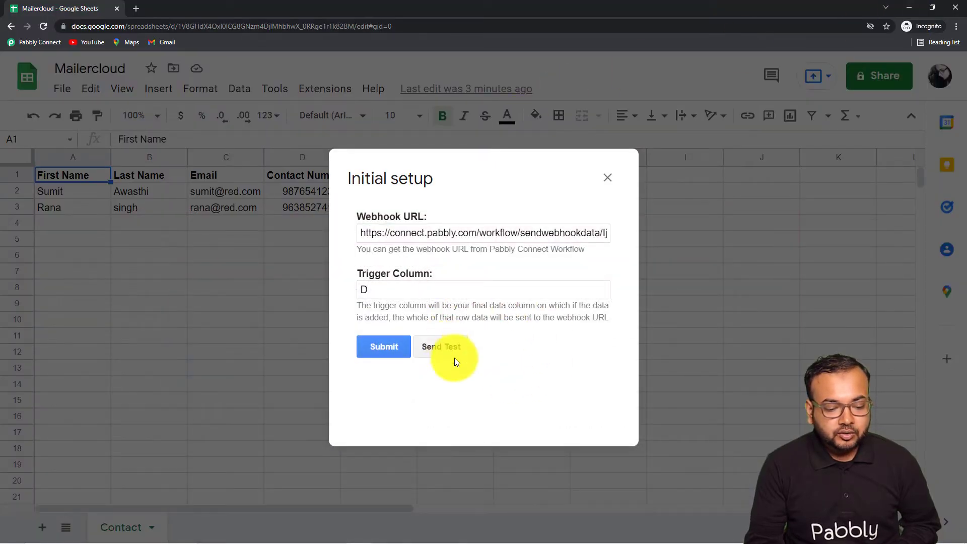
{"action": "left_click", "coordinate": [433, 346]}
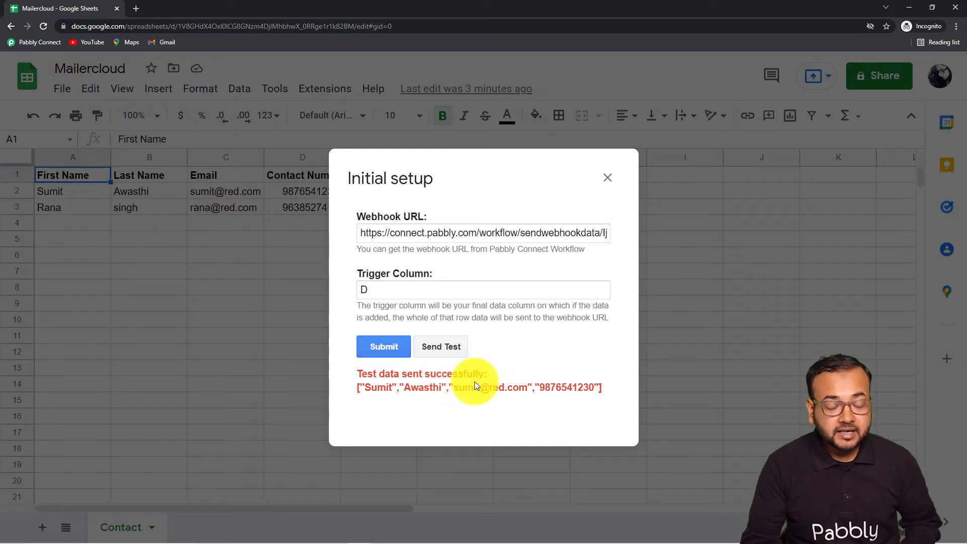
Confirm Pabbly Connect received the row 2 test data, then submit the Sheets setup
{"action": "left_click", "coordinate": [379, 534]}
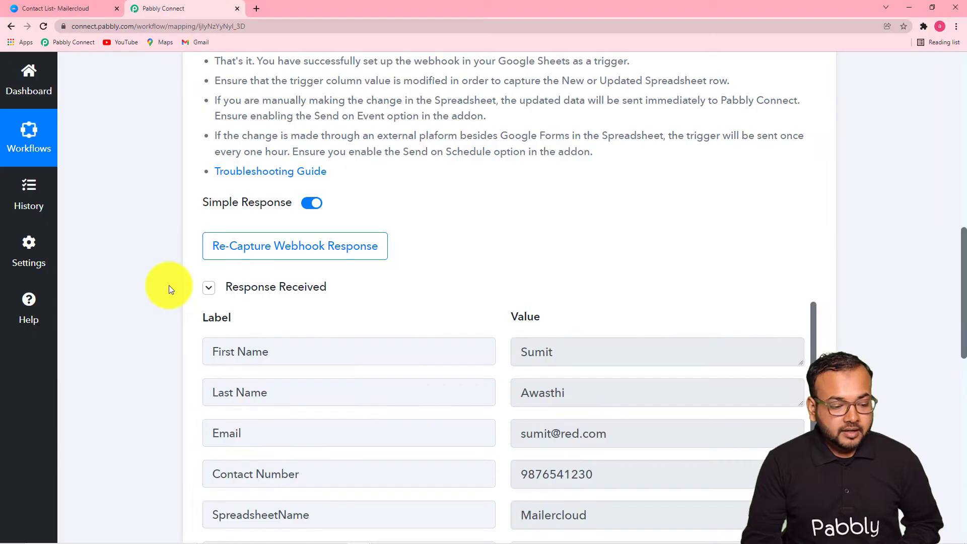
{"action": "scroll", "coordinate": [168, 285], "scroll_direction": "down", "scroll_amount": 4}
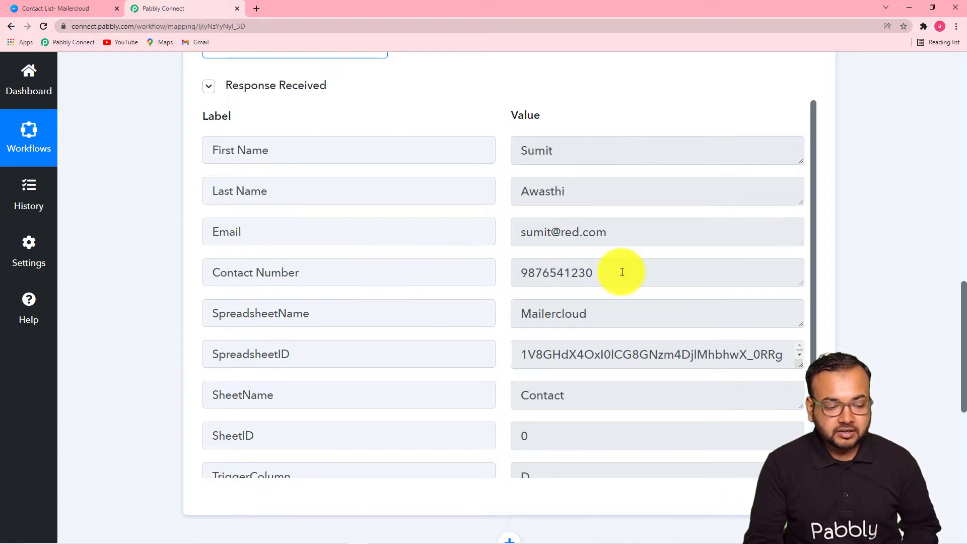
{"action": "scroll", "coordinate": [503, 334], "scroll_direction": "down", "scroll_amount": 2}
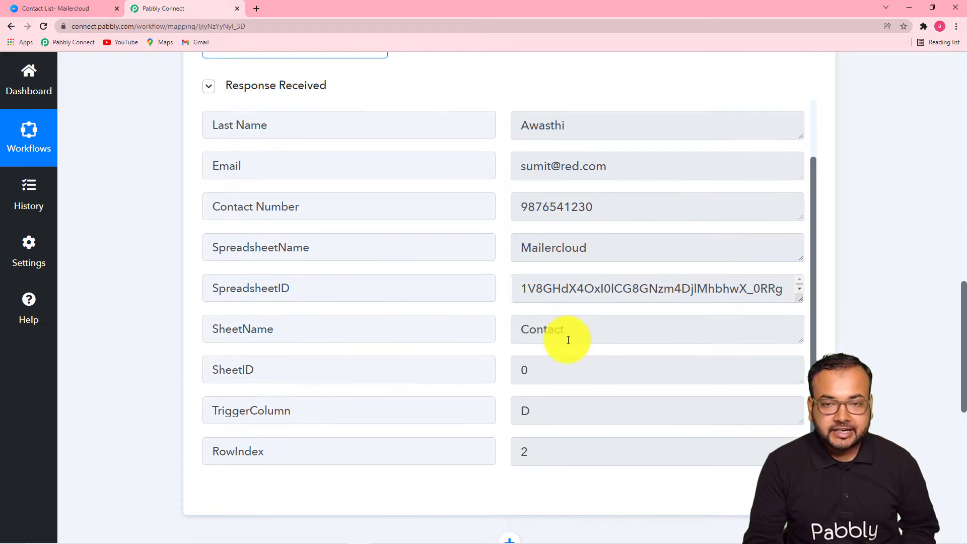
{"action": "scroll", "coordinate": [425, 371], "scroll_direction": "down", "scroll_amount": 3}
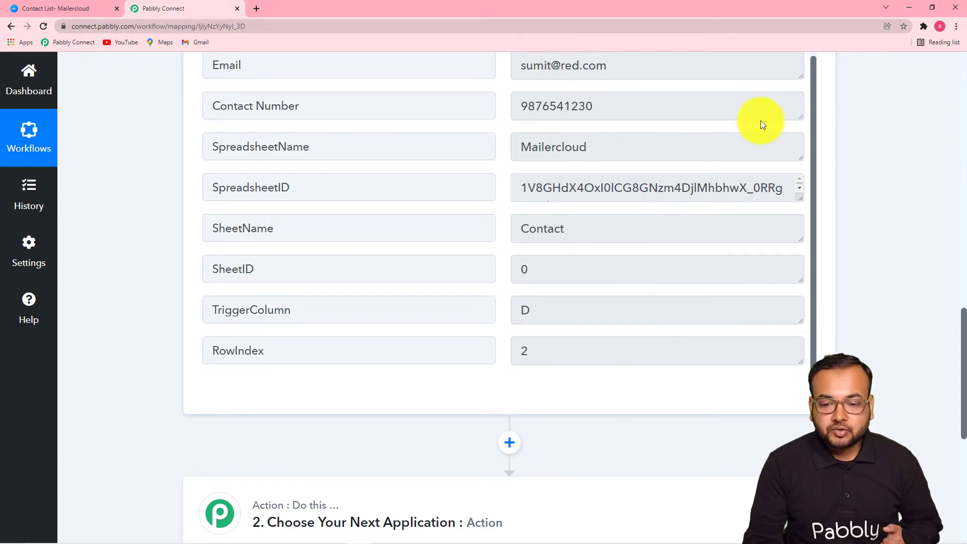
{"action": "left_click", "coordinate": [909, 6]}
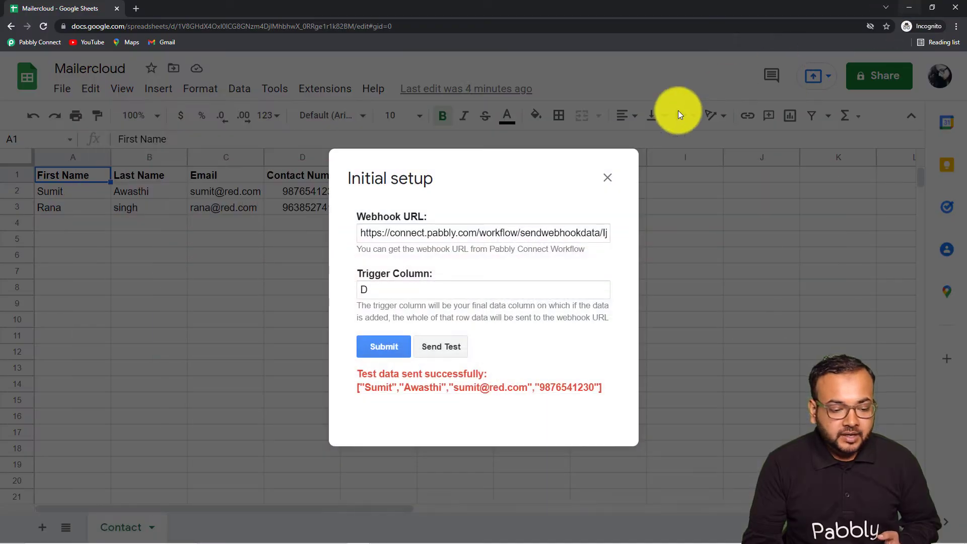
{"action": "left_click", "coordinate": [391, 348]}
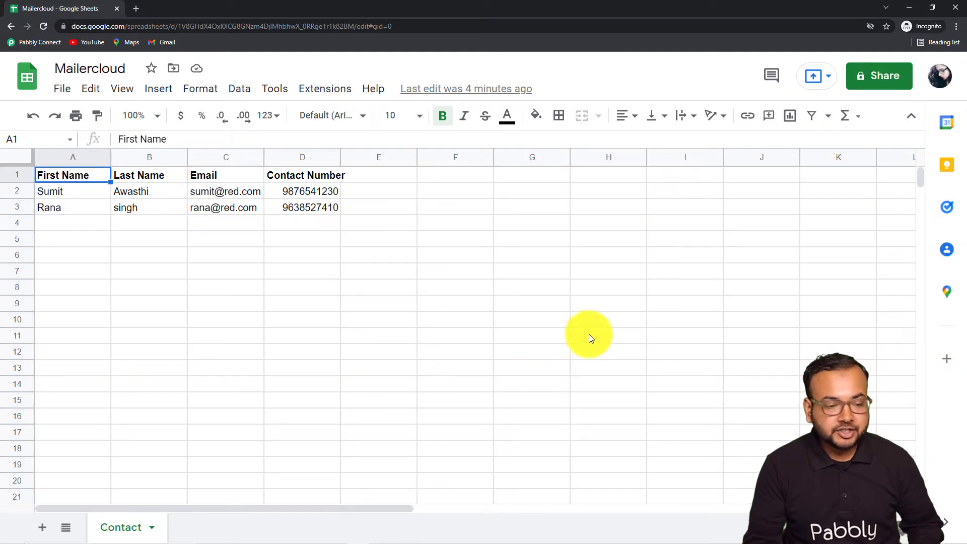
Check that Send On Event is enabled in the Pabbly Connect Webhooks add-on menu
{"action": "left_click", "coordinate": [335, 90]}
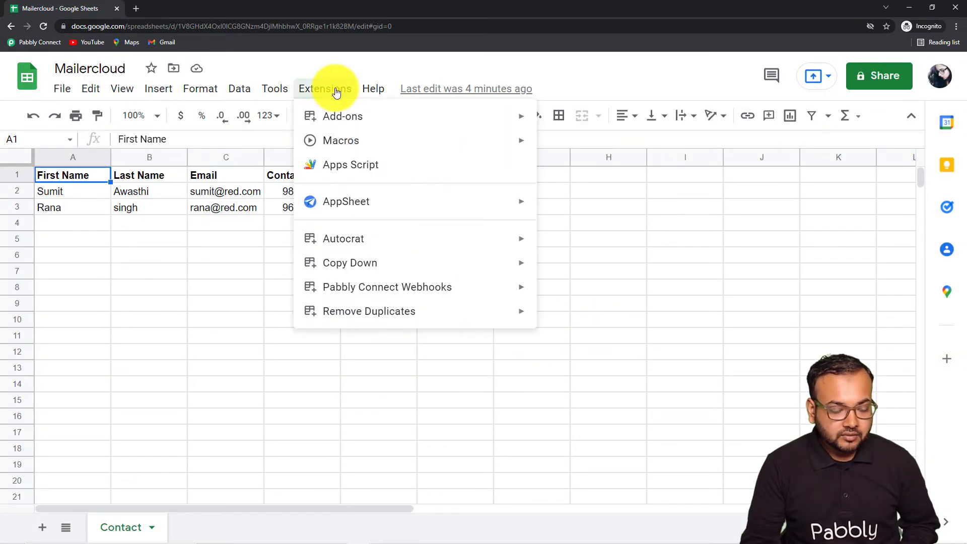
{"action": "mouse_move", "coordinate": [311, 289]}
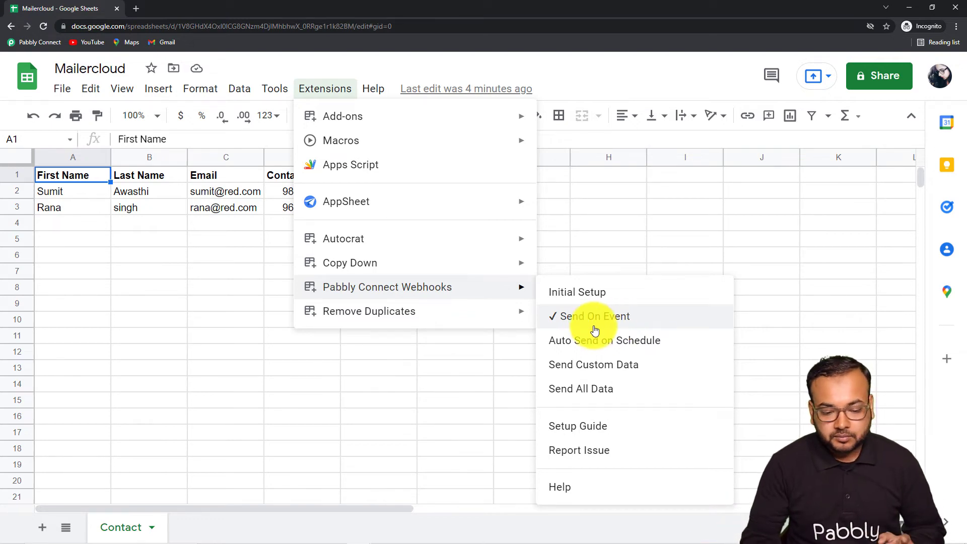
{"action": "left_click", "coordinate": [767, 276]}
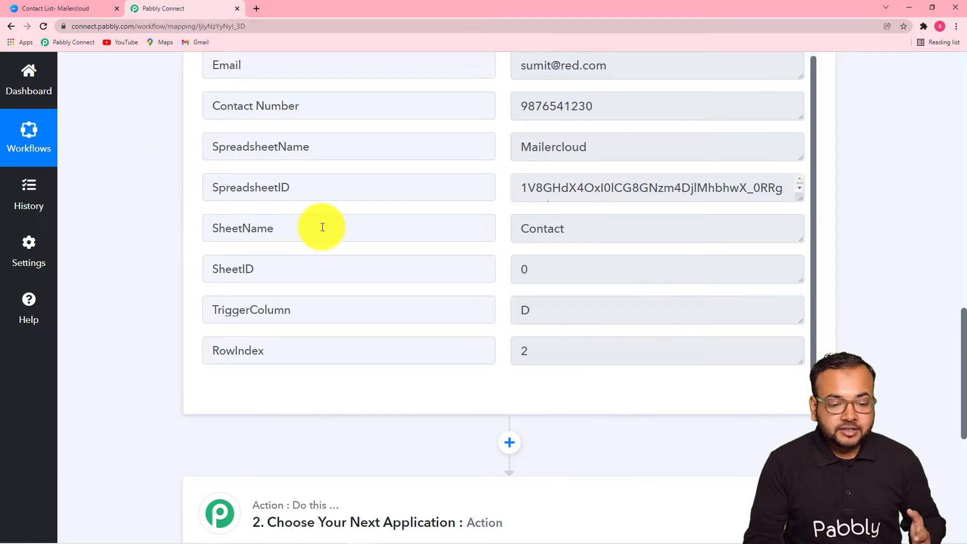
Review the captured SheetName and RowIndex fields, then switch to Mailercloud's contact lists
{"action": "scroll", "coordinate": [322, 227], "scroll_direction": "down", "scroll_amount": 2}
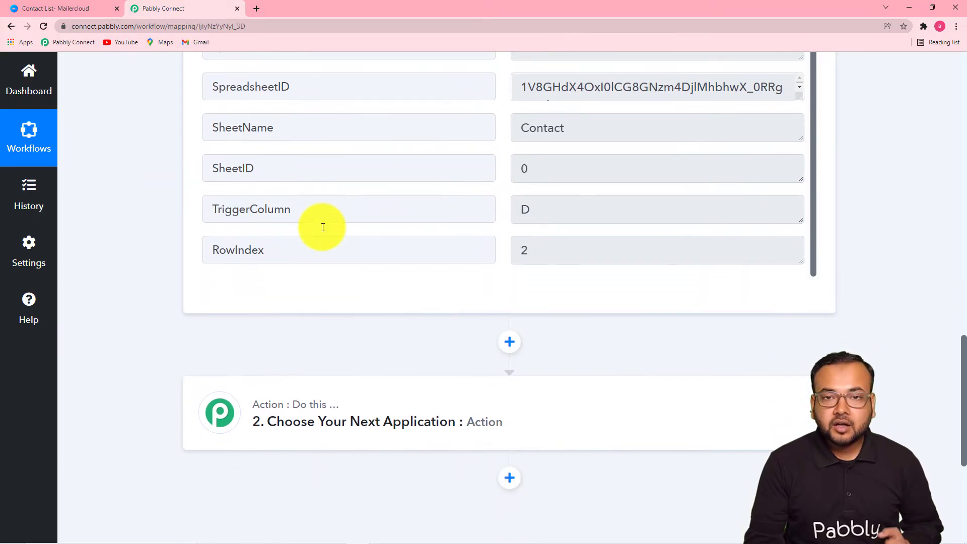
{"action": "scroll", "coordinate": [460, 241], "scroll_direction": "up", "scroll_amount": 1}
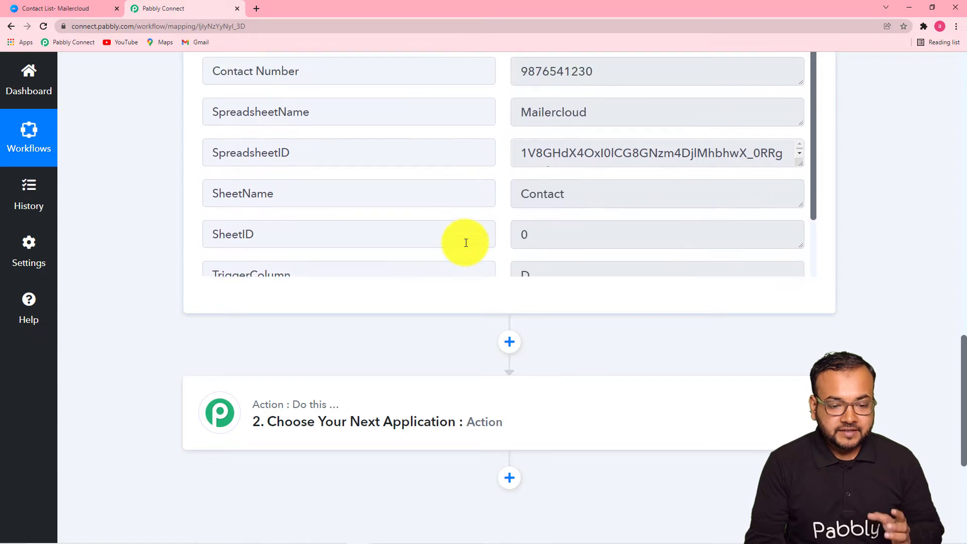
{"action": "scroll", "coordinate": [475, 191], "scroll_direction": "up", "scroll_amount": 2}
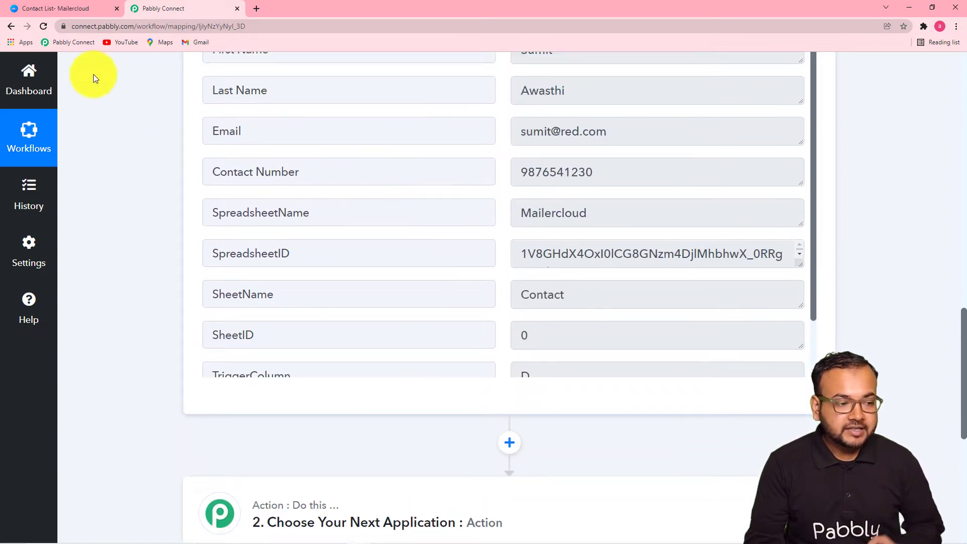
{"action": "left_click", "coordinate": [55, 10]}
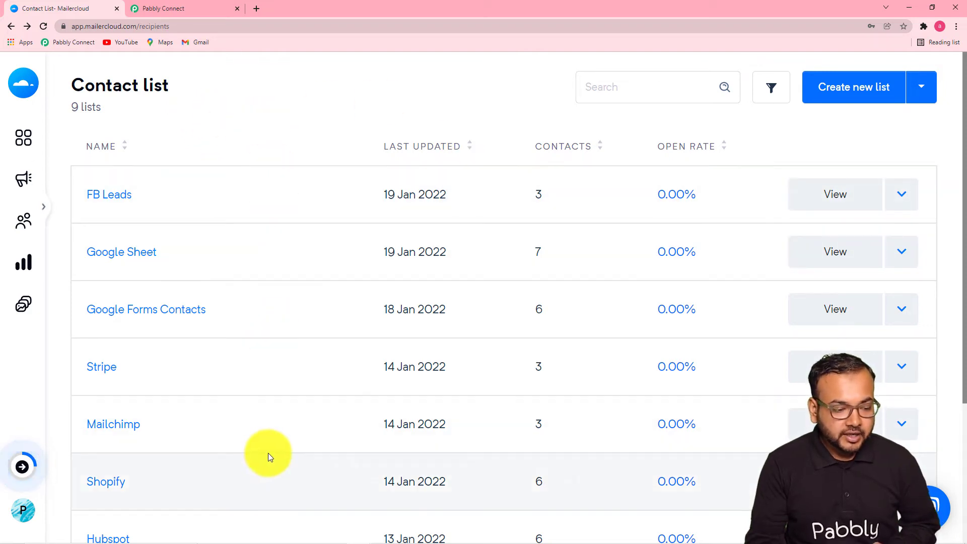
Open the Google Sheet list's Contacts tab to view its 7 contacts and their statuses
{"action": "left_click", "coordinate": [117, 256]}
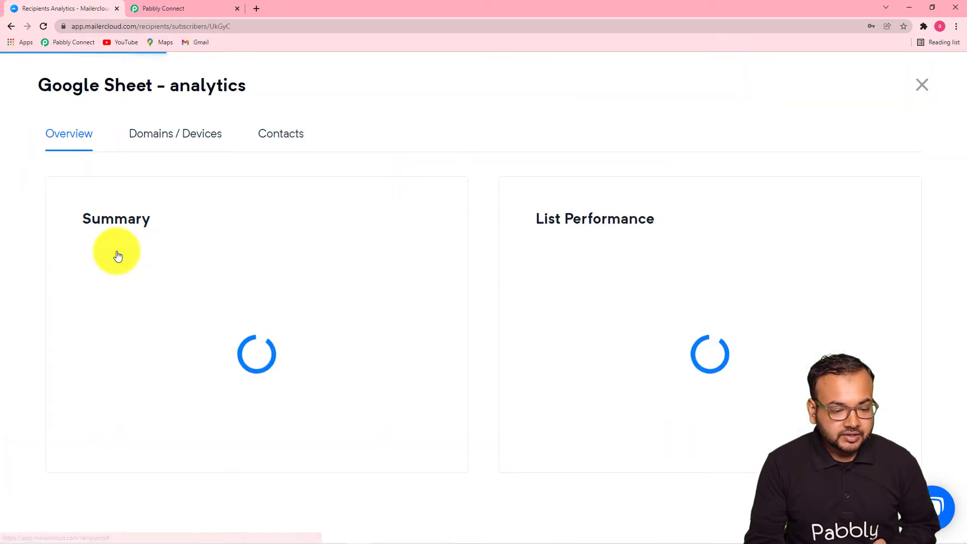
{"action": "left_click", "coordinate": [277, 144]}
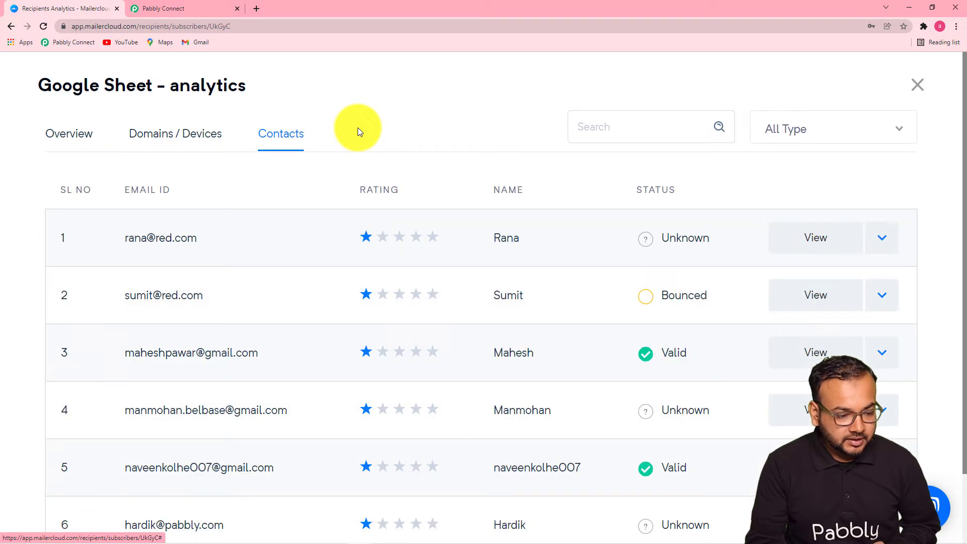
{"action": "scroll", "coordinate": [319, 265], "scroll_direction": "down", "scroll_amount": 2}
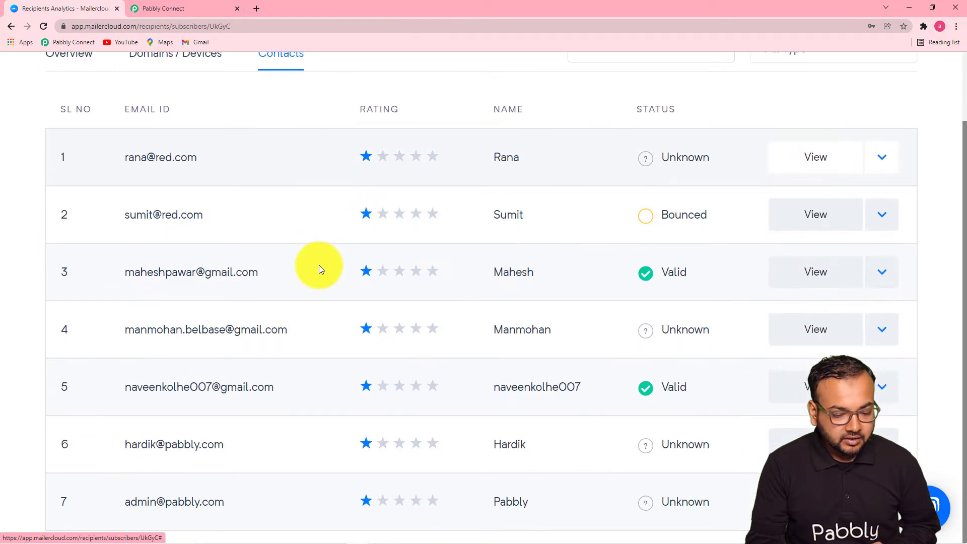
{"action": "scroll", "coordinate": [319, 264], "scroll_direction": "up", "scroll_amount": 2}
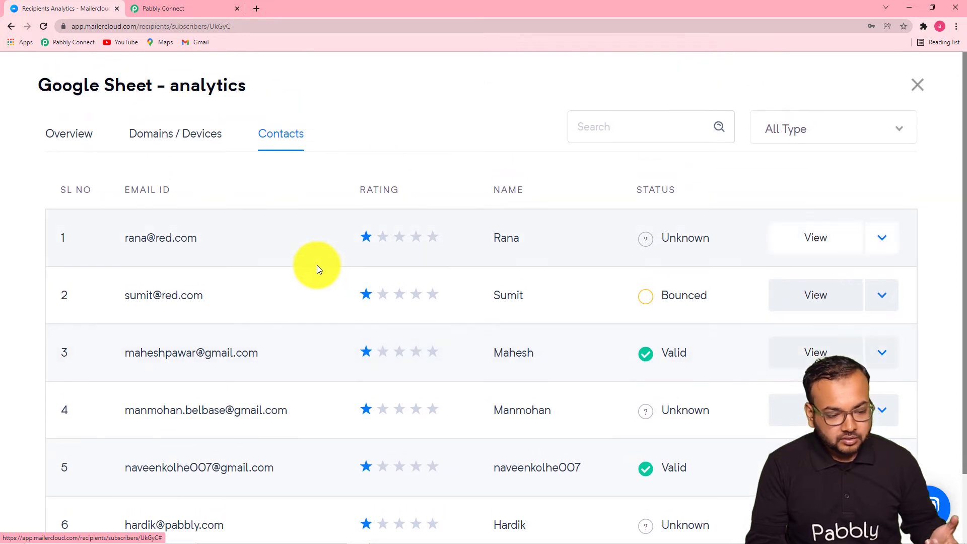
Set the workflow's action step app to Mailercloud
{"action": "left_click", "coordinate": [193, 16]}
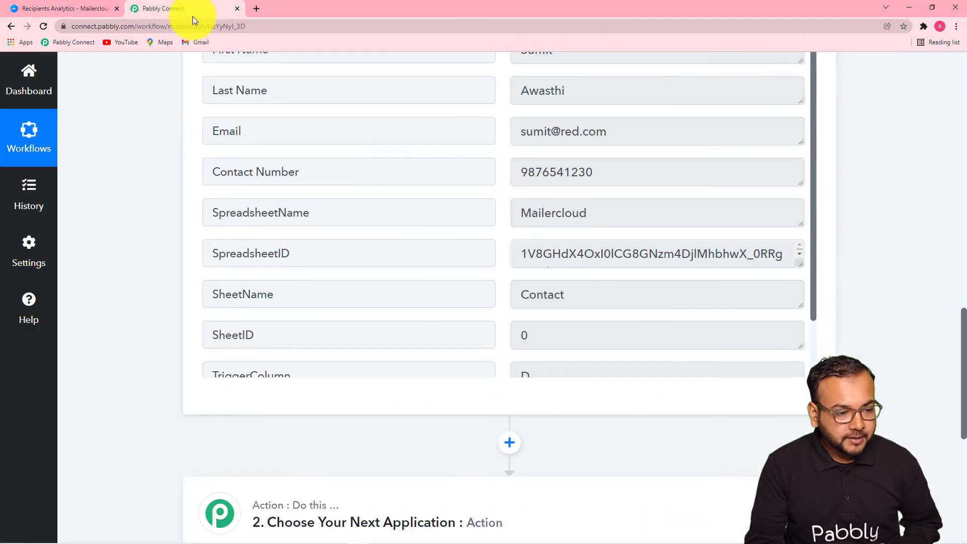
{"action": "scroll", "coordinate": [101, 274], "scroll_direction": "down", "scroll_amount": 6}
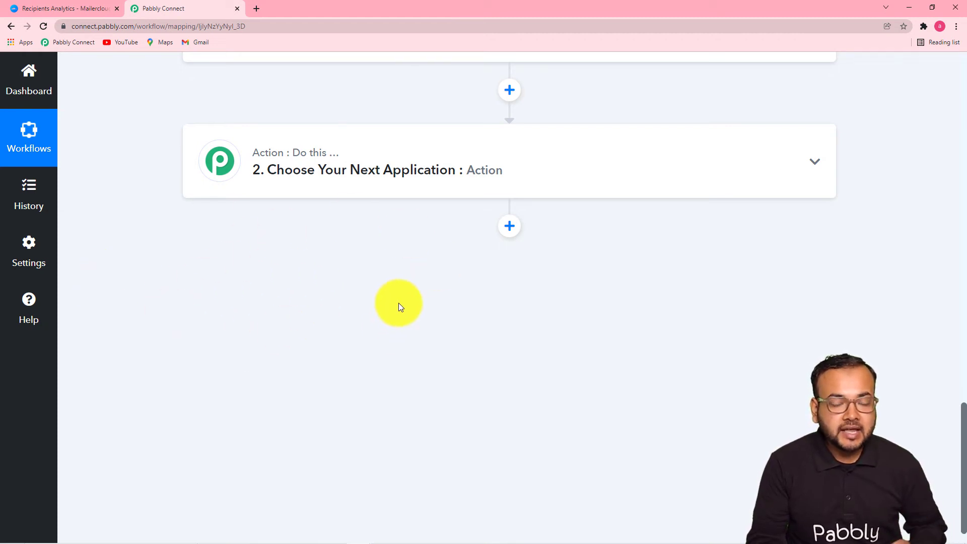
{"action": "left_click", "coordinate": [361, 172]}
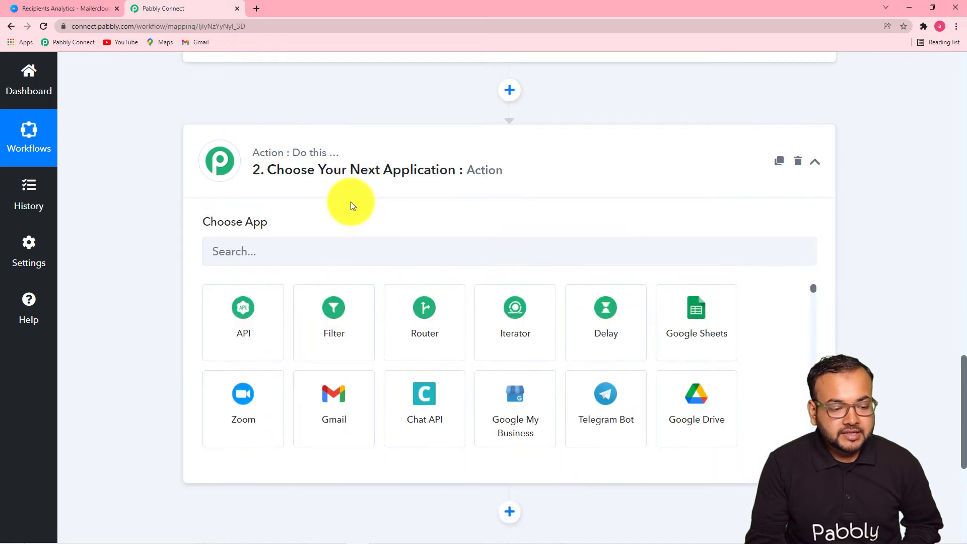
{"action": "scroll", "coordinate": [222, 254], "scroll_direction": "down", "scroll_amount": 1}
{"action": "left_click", "coordinate": [297, 200]}
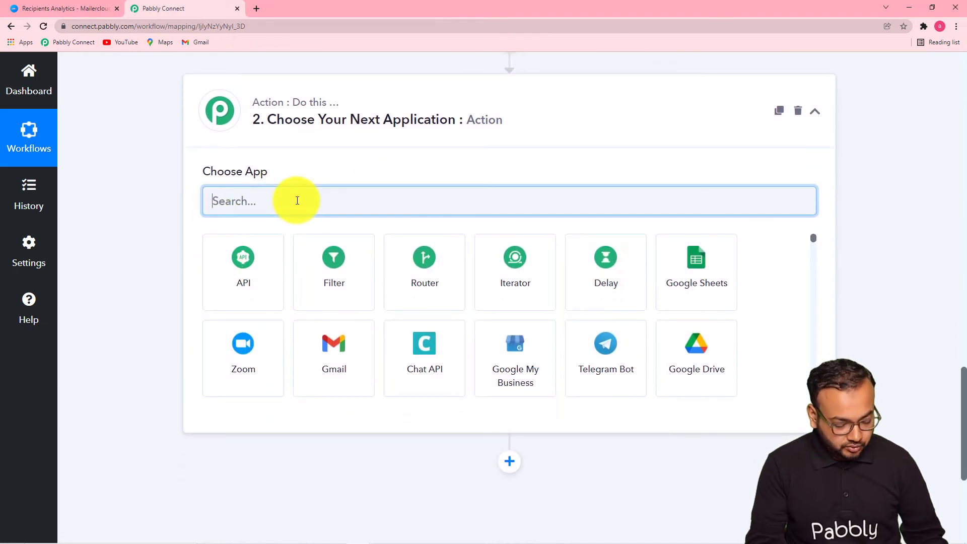
{"action": "type", "text": "mailer"}
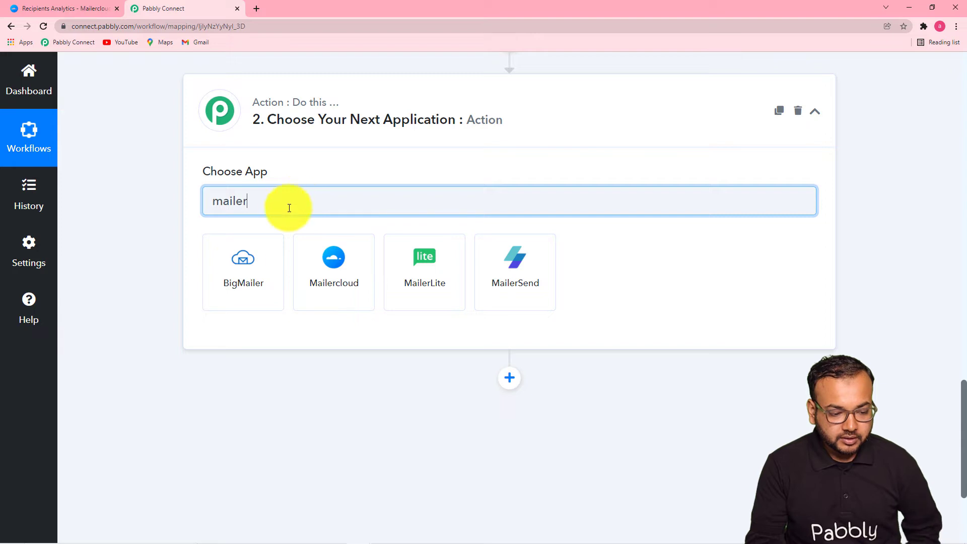
{"action": "left_click", "coordinate": [332, 294]}
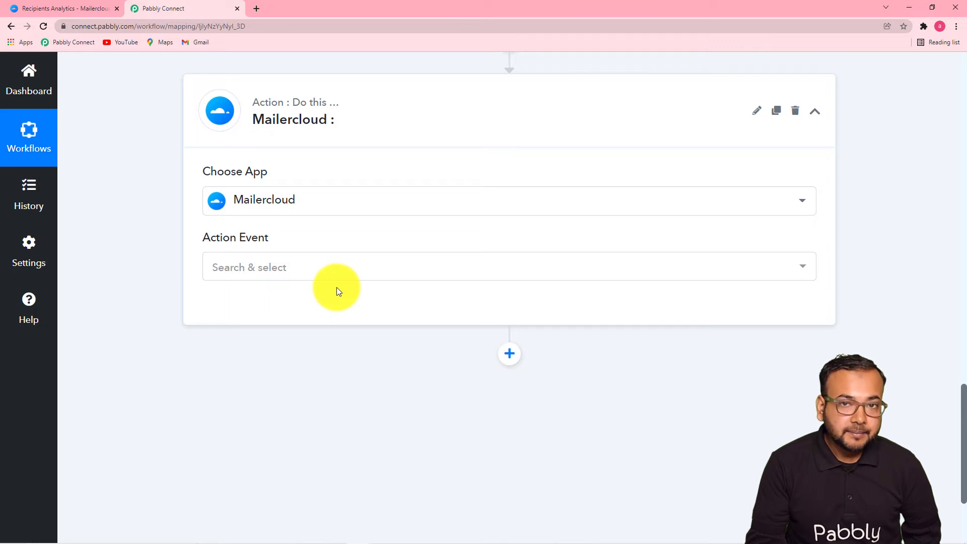
{"action": "left_click", "coordinate": [353, 203]}
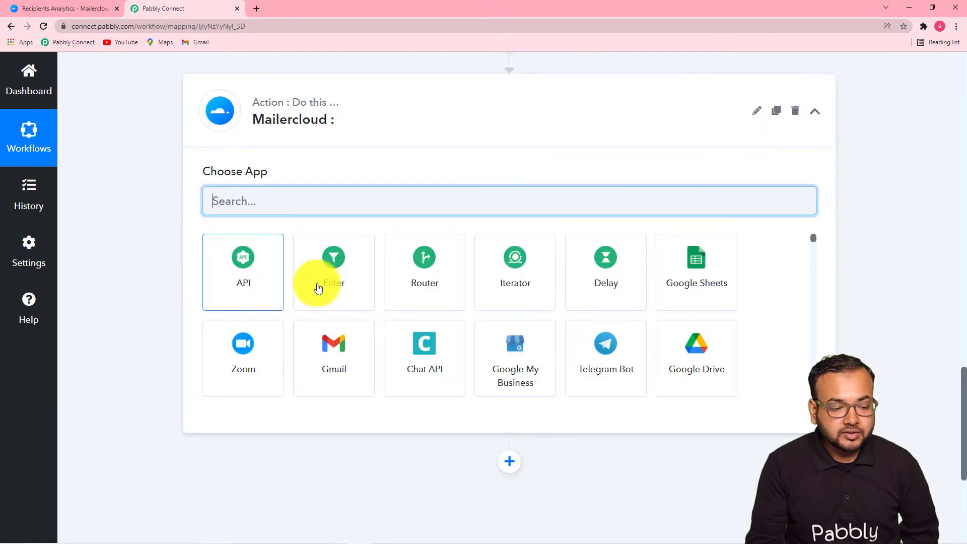
{"action": "type", "text": "mail"}
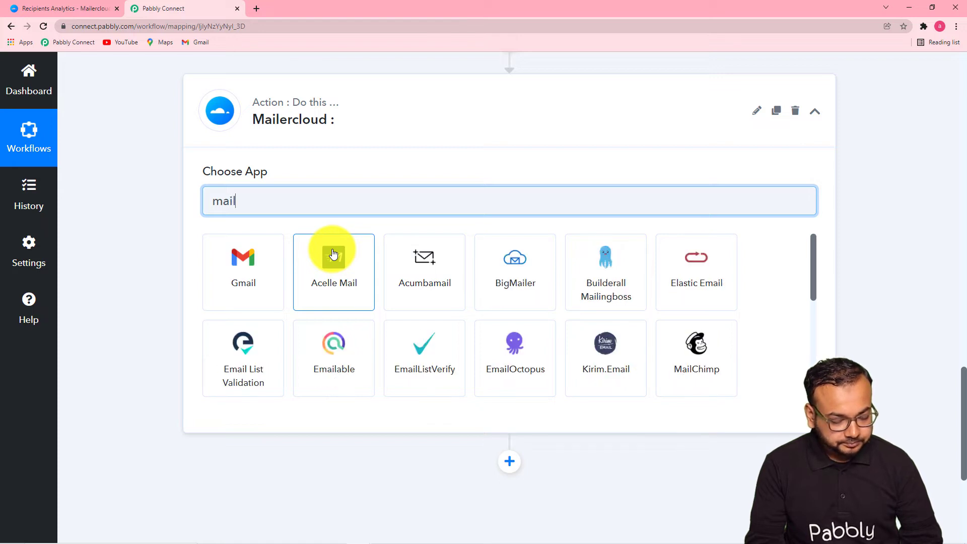
{"action": "type", "text": "er"}
{"action": "left_click", "coordinate": [328, 302]}
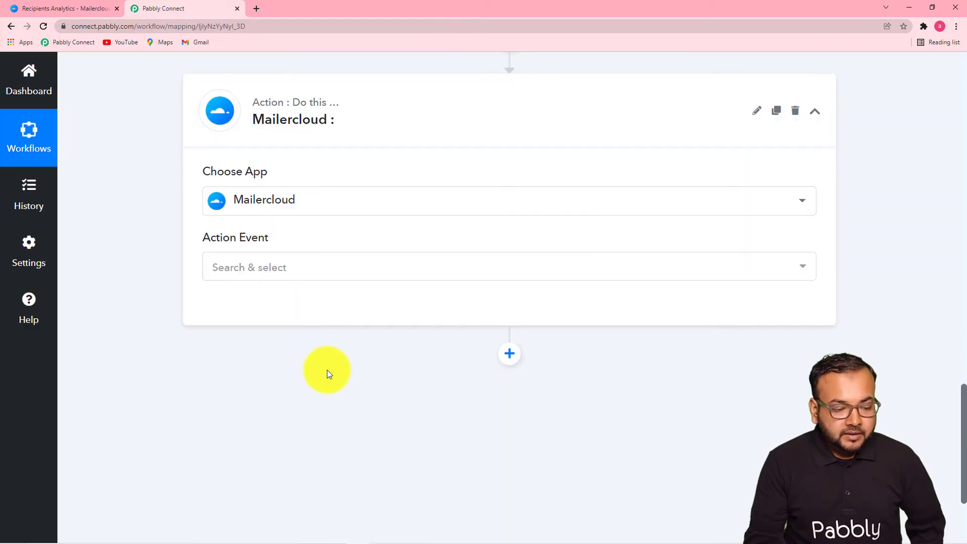
Choose the 'Add Contact to List' event and start connecting the Mailercloud account
{"action": "left_click", "coordinate": [270, 274]}
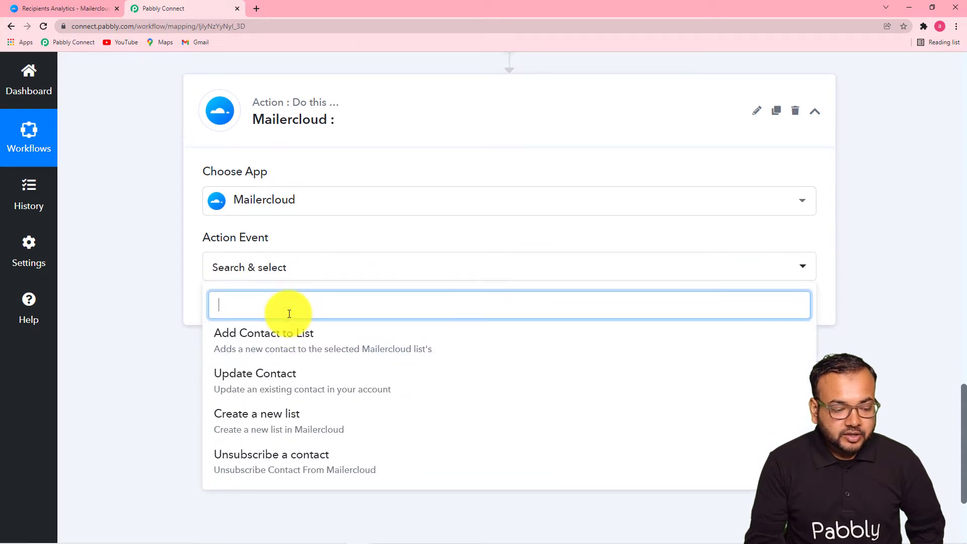
{"action": "scroll", "coordinate": [289, 314], "scroll_direction": "down", "scroll_amount": 1}
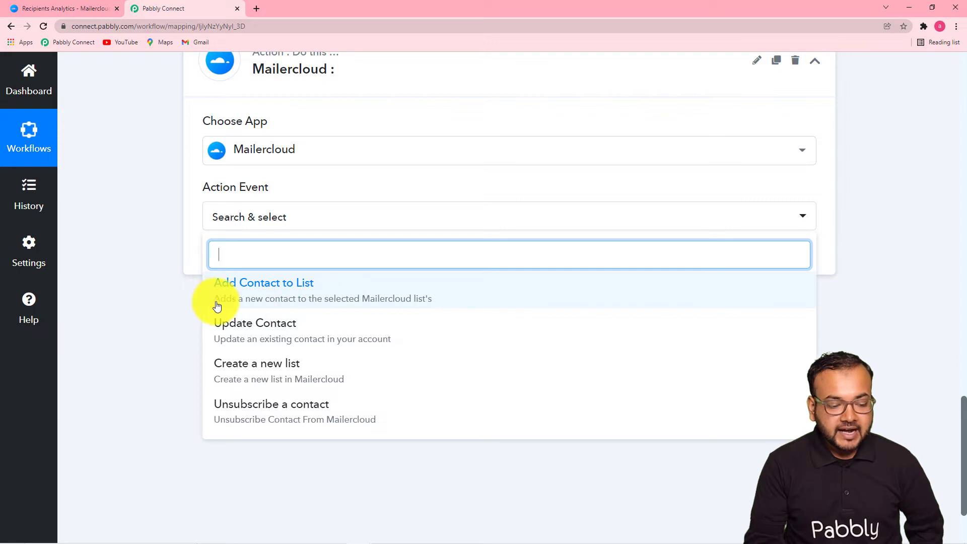
{"action": "left_click", "coordinate": [385, 299]}
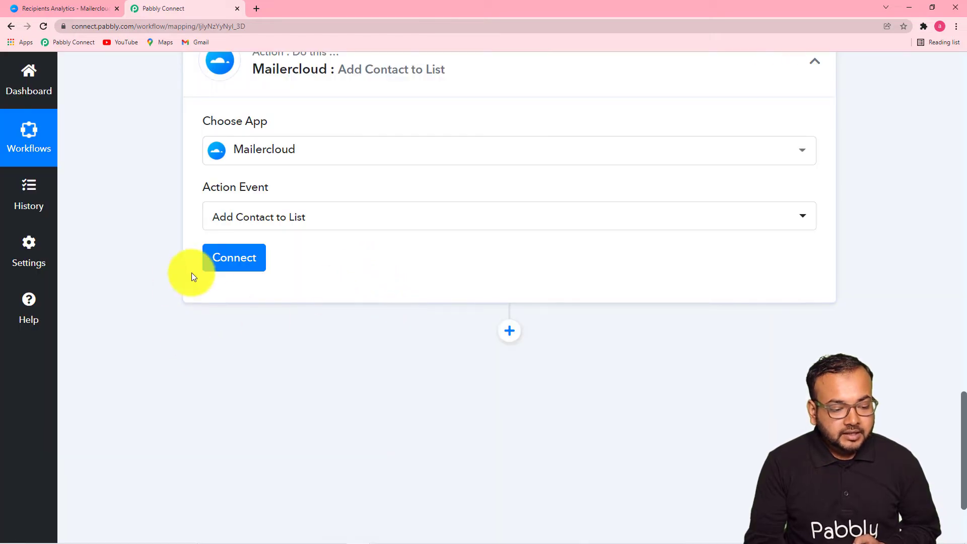
{"action": "left_click", "coordinate": [228, 259]}
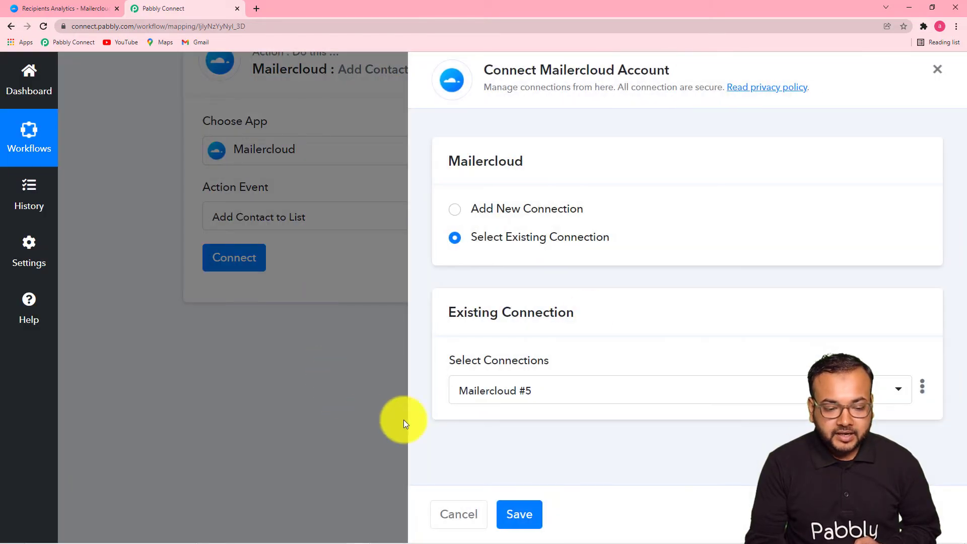
Start a new Mailercloud connection, Mailercloud #6, and switch to Mailercloud to fetch its API key
{"action": "left_click", "coordinate": [456, 210]}
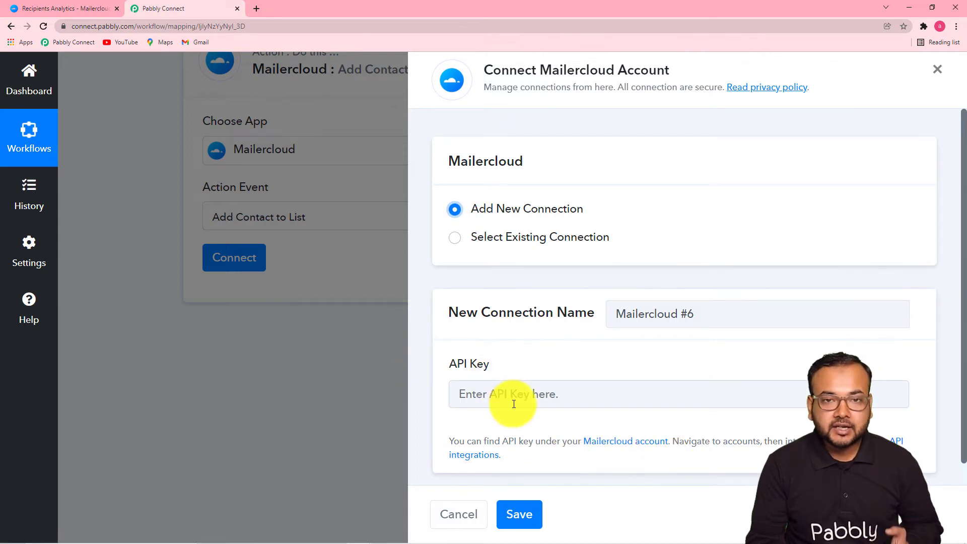
{"action": "left_click", "coordinate": [50, 8]}
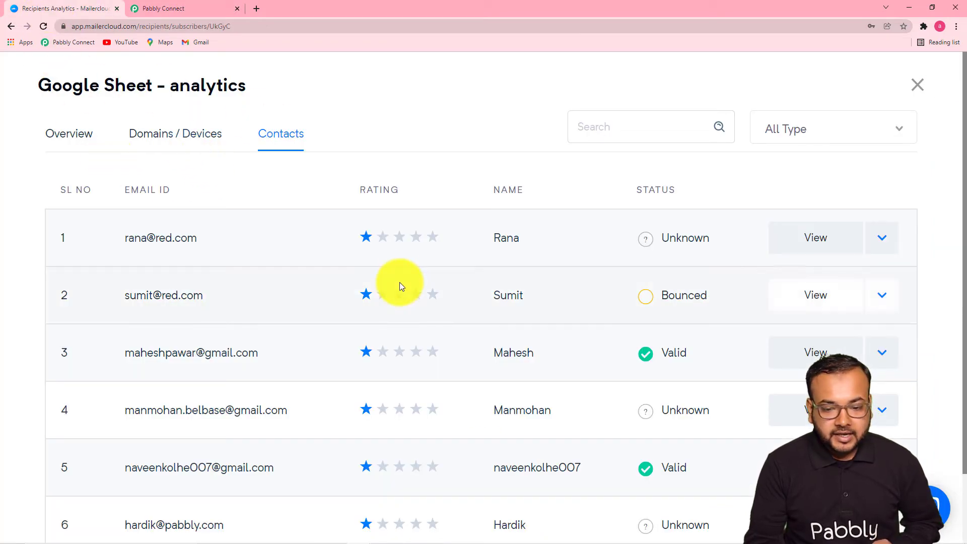
Close the Google Sheet analytics view and go to Account > Integrations > API integrations
{"action": "left_click", "coordinate": [917, 84]}
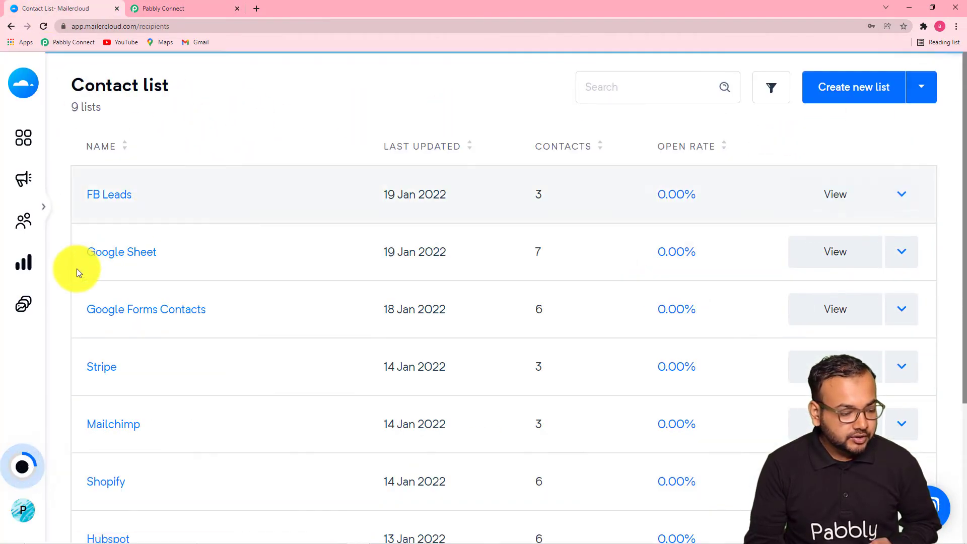
{"action": "mouse_move", "coordinate": [26, 511]}
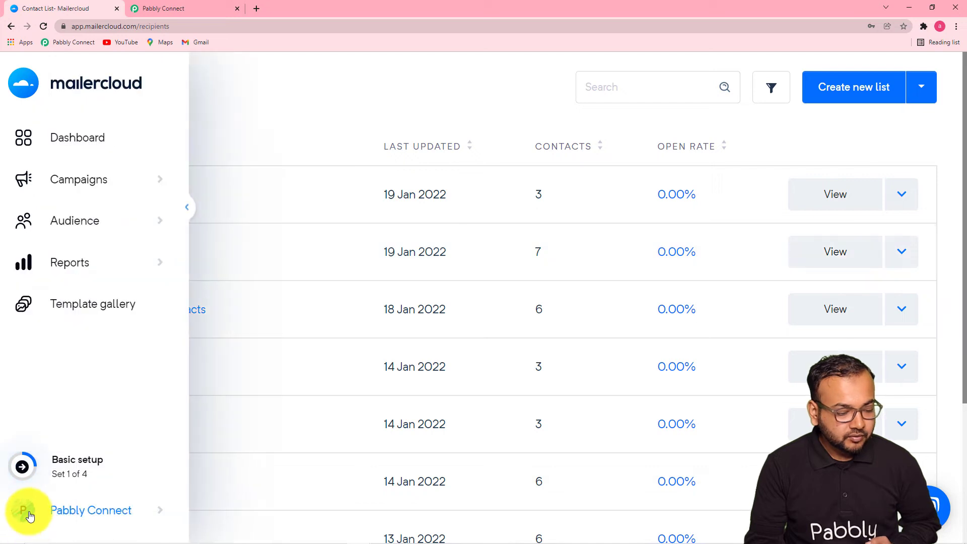
{"action": "left_click", "coordinate": [157, 513]}
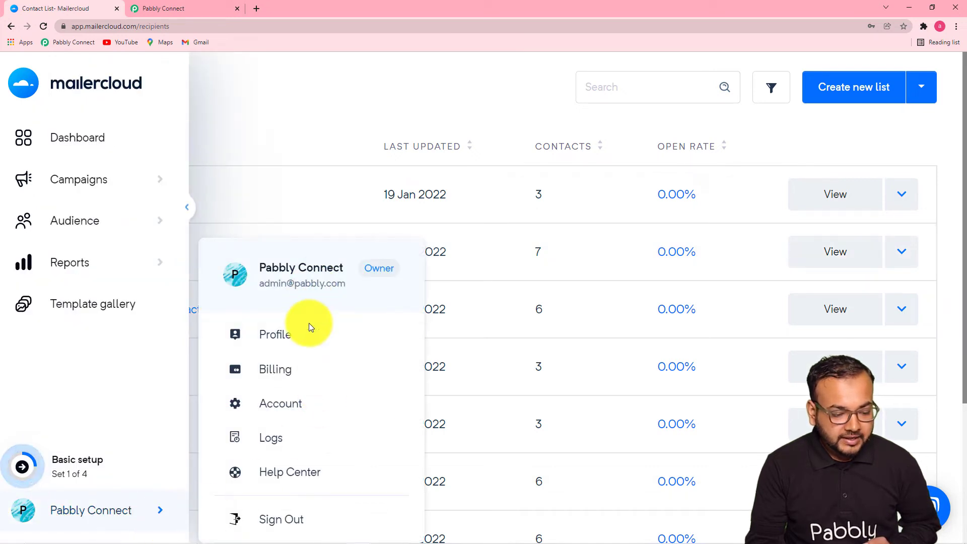
{"action": "left_click", "coordinate": [271, 405]}
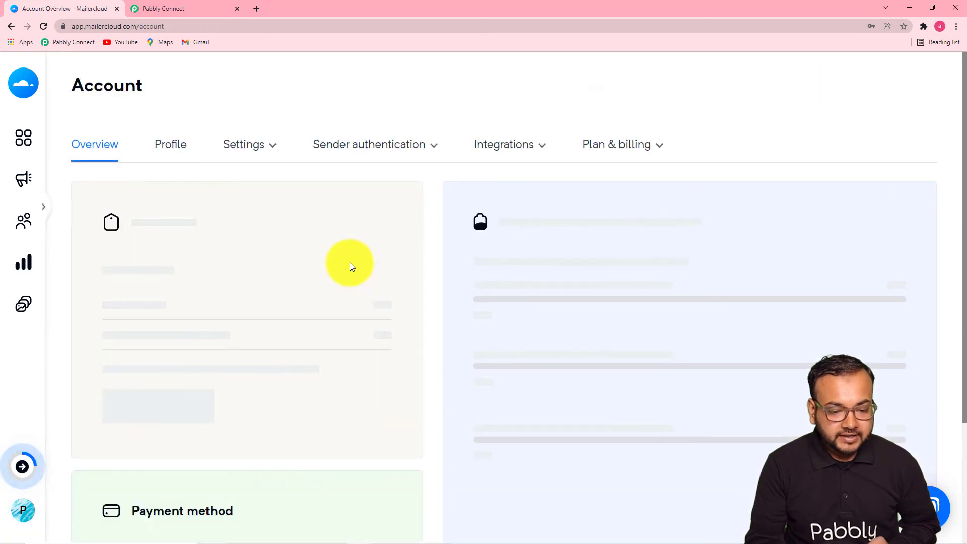
{"action": "left_click", "coordinate": [493, 156]}
{"action": "left_click", "coordinate": [497, 194]}
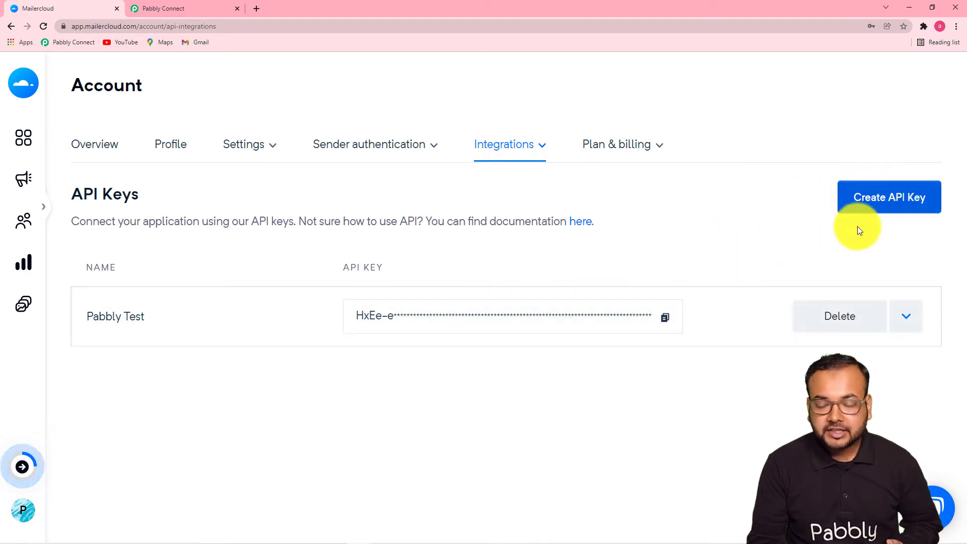
Copy the Pabbly Test API key and return to Pabbly Connect
{"action": "left_click", "coordinate": [667, 320]}
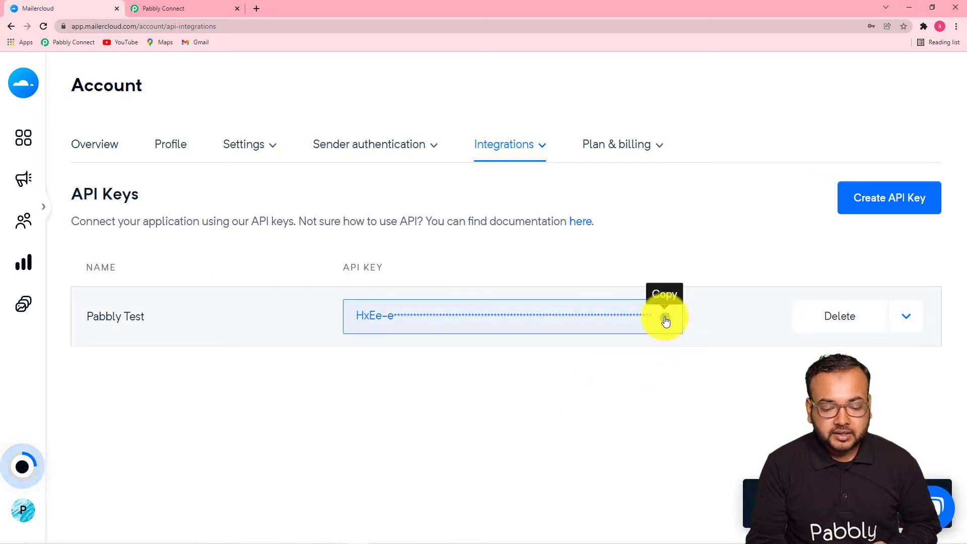
{"action": "left_click", "coordinate": [665, 320]}
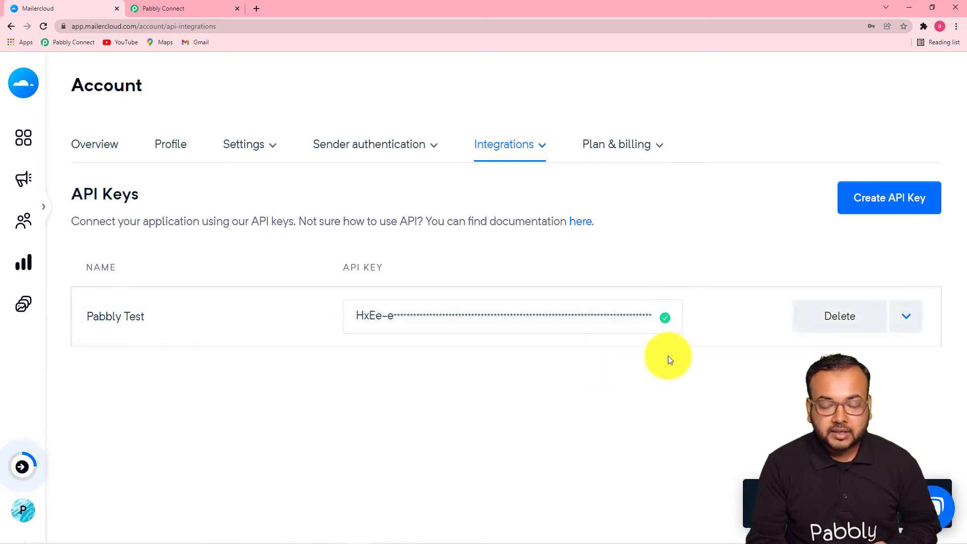
{"action": "left_click", "coordinate": [163, 6]}
Paste the copied API key and save the connection, revealing the contact fields with List set to FB Leads
{"action": "right_click", "coordinate": [474, 392]}
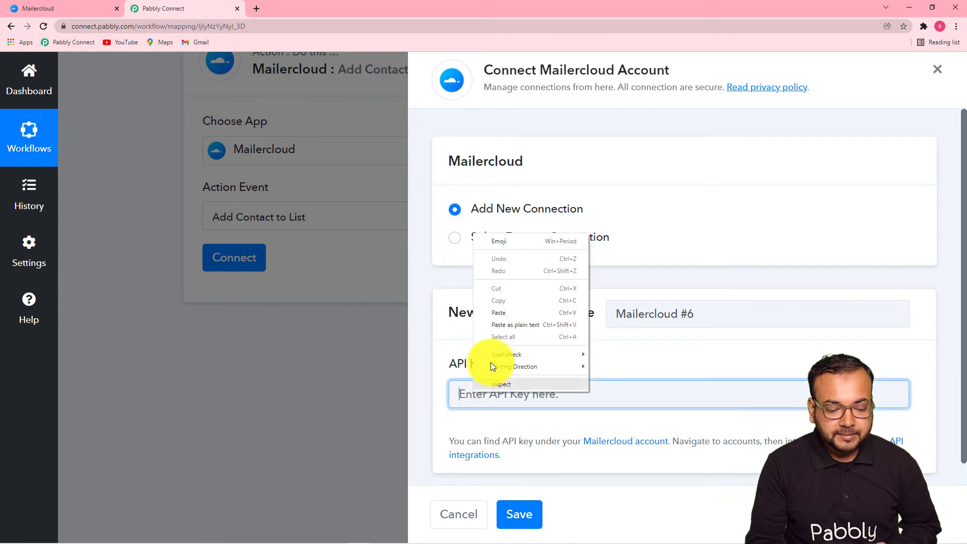
{"action": "left_click", "coordinate": [498, 312]}
{"action": "left_click", "coordinate": [518, 514]}
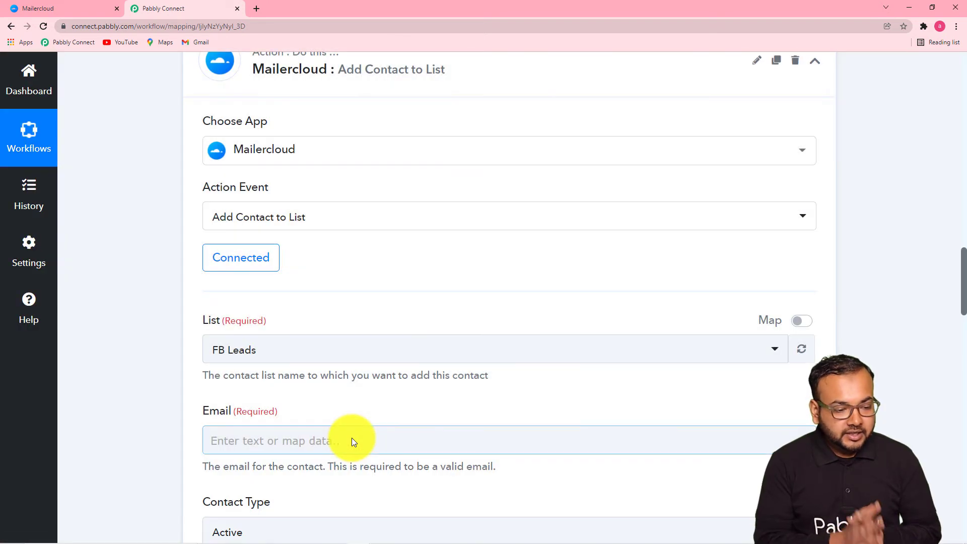
{"action": "scroll", "coordinate": [287, 346], "scroll_direction": "down", "scroll_amount": 2}
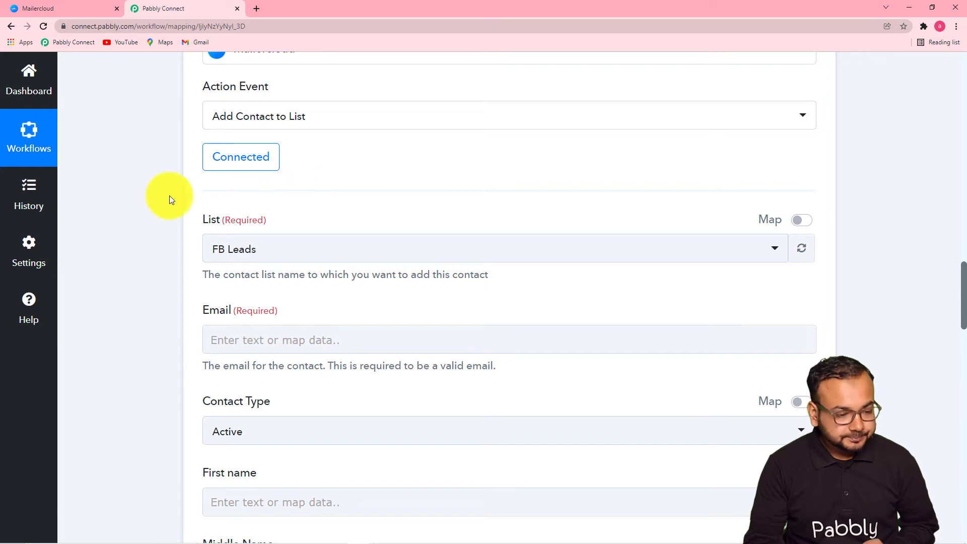
{"action": "scroll", "coordinate": [159, 195], "scroll_direction": "down", "scroll_amount": 3}
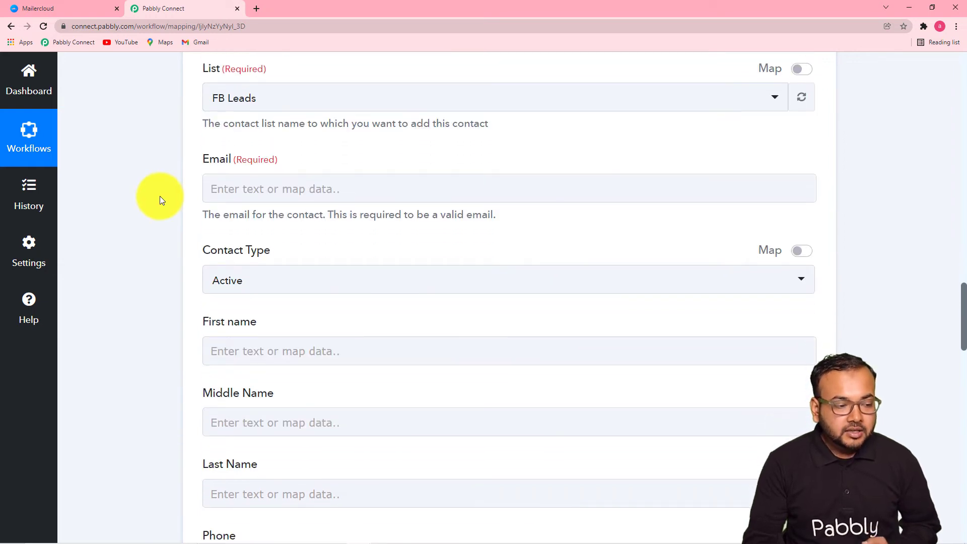
Choose the Google Sheet contact list and map the sheet's Email value into Email
{"action": "left_click", "coordinate": [356, 100]}
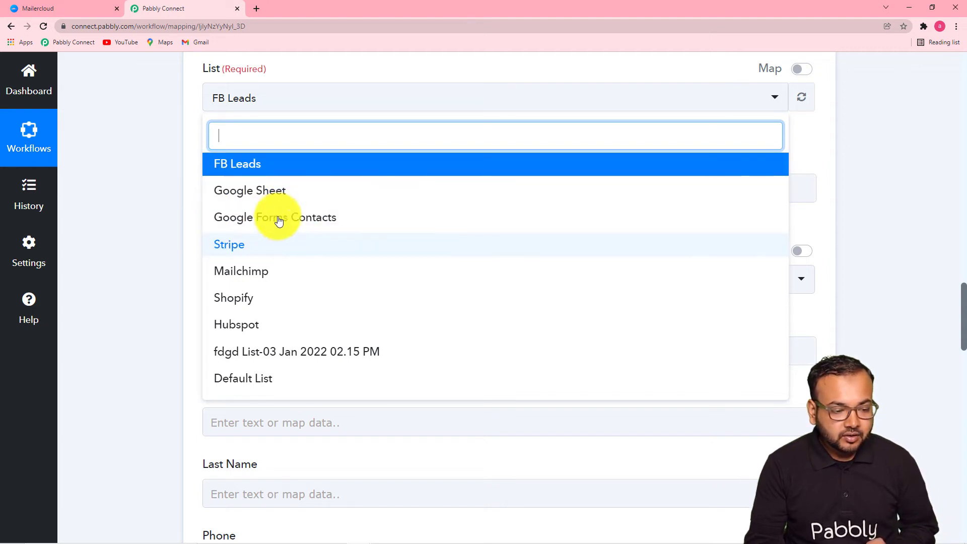
{"action": "left_click", "coordinate": [258, 201]}
{"action": "scroll", "coordinate": [292, 216], "scroll_direction": "down", "scroll_amount": 2}
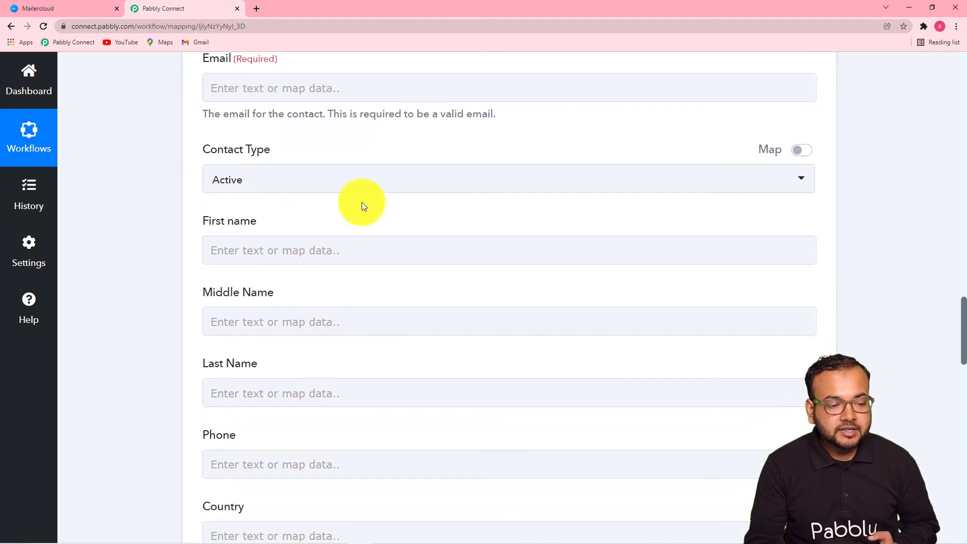
{"action": "left_click", "coordinate": [356, 97]}
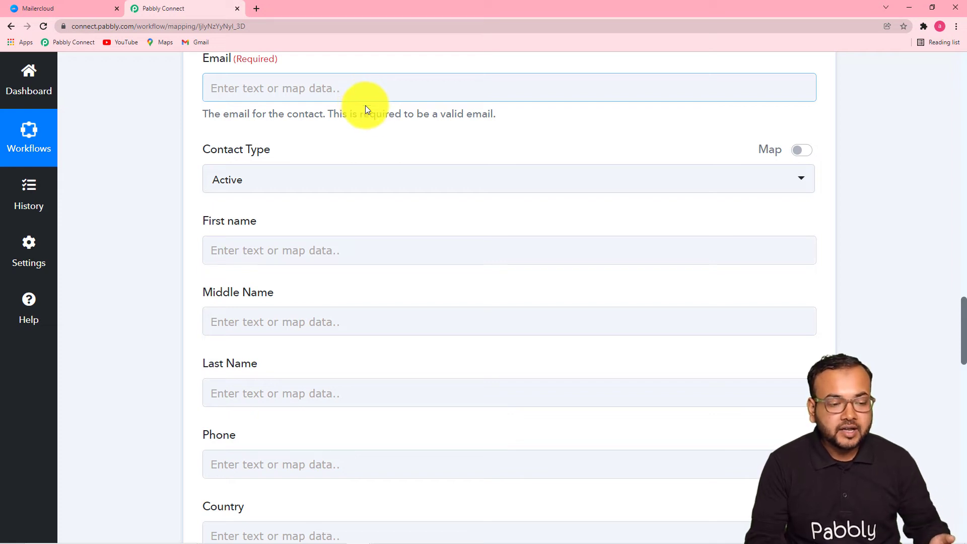
{"action": "left_click", "coordinate": [356, 138]}
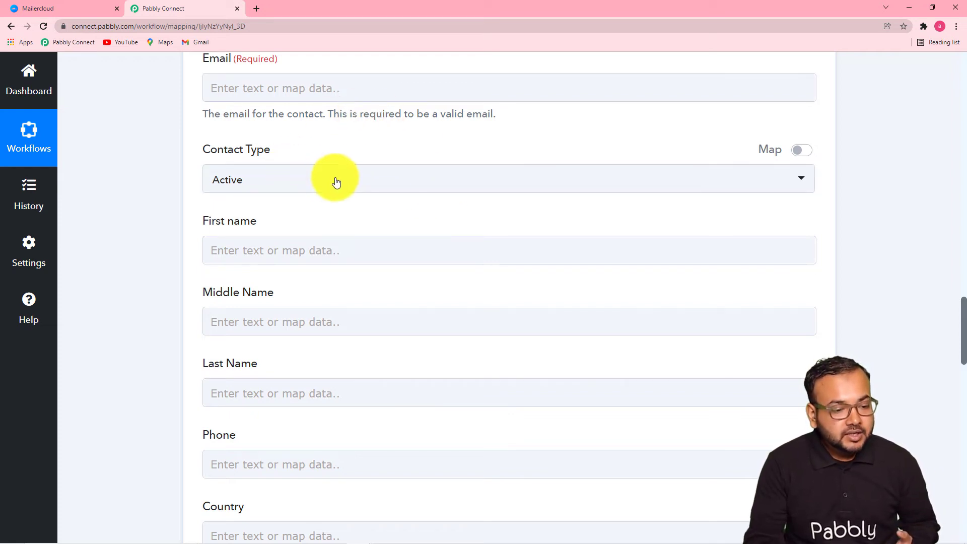
{"action": "scroll", "coordinate": [353, 213], "scroll_direction": "up", "scroll_amount": 1}
{"action": "scroll", "coordinate": [352, 218], "scroll_direction": "up", "scroll_amount": 10}
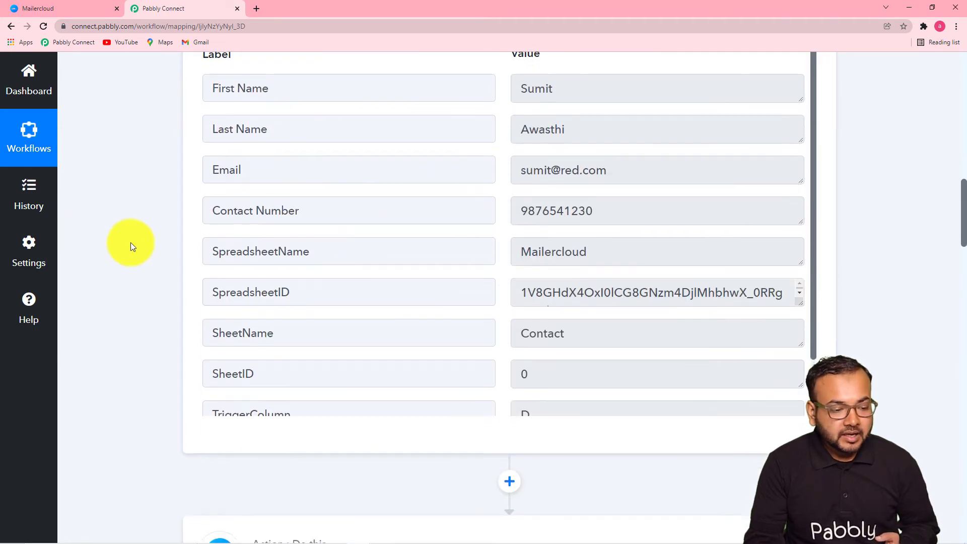
{"action": "scroll", "coordinate": [131, 244], "scroll_direction": "down", "scroll_amount": 8}
{"action": "scroll", "coordinate": [131, 243], "scroll_direction": "down", "scroll_amount": 2}
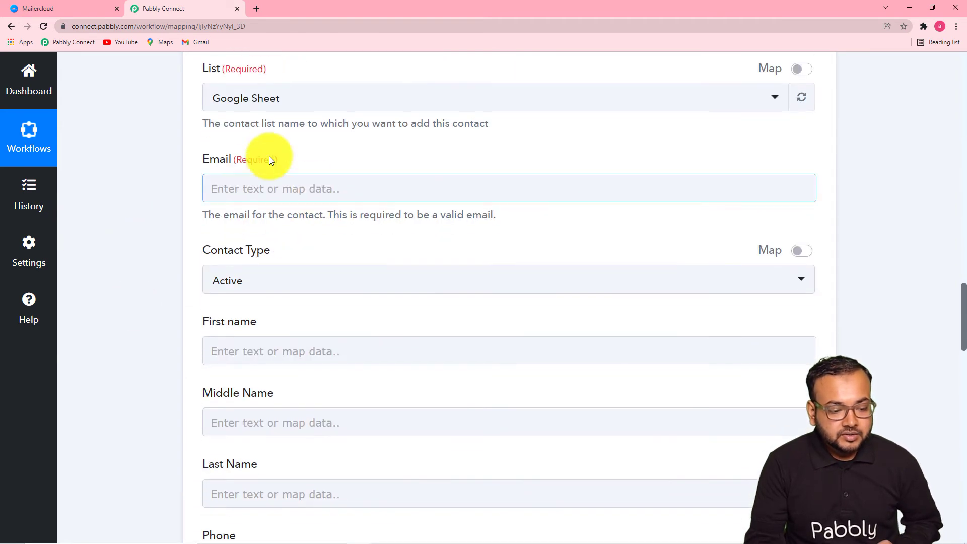
{"action": "left_click", "coordinate": [359, 197]}
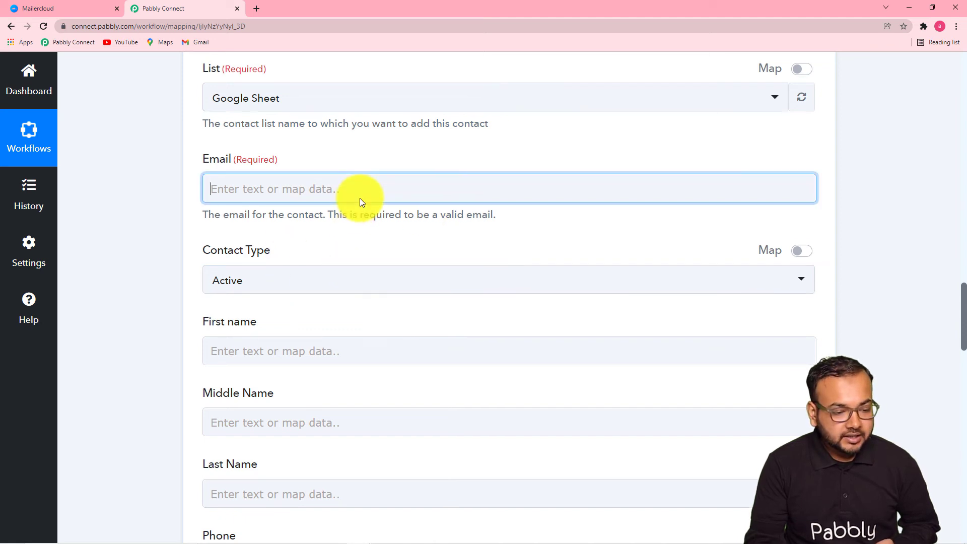
{"action": "scroll", "coordinate": [359, 198], "scroll_direction": "up", "scroll_amount": 1}
{"action": "scroll", "coordinate": [360, 198], "scroll_direction": "down", "scroll_amount": 3}
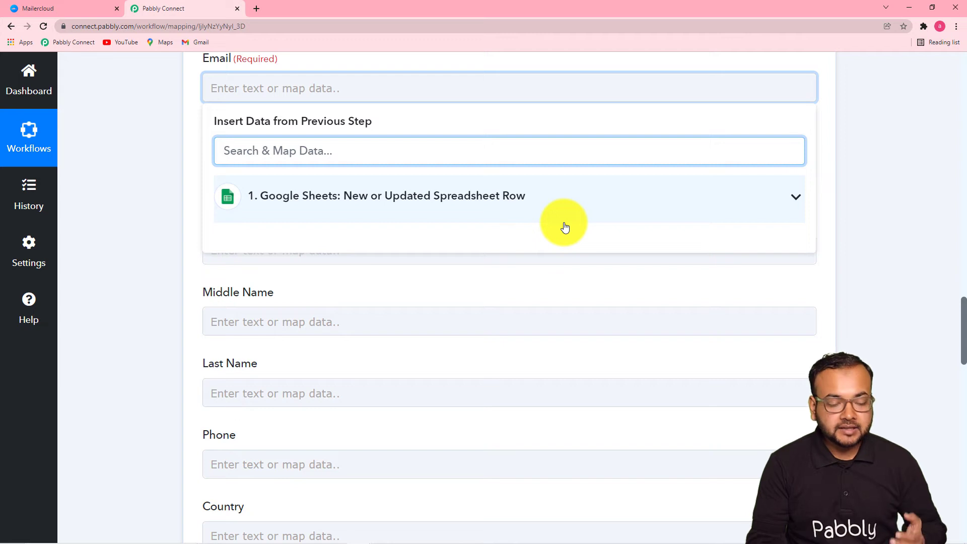
{"action": "left_click", "coordinate": [464, 200]}
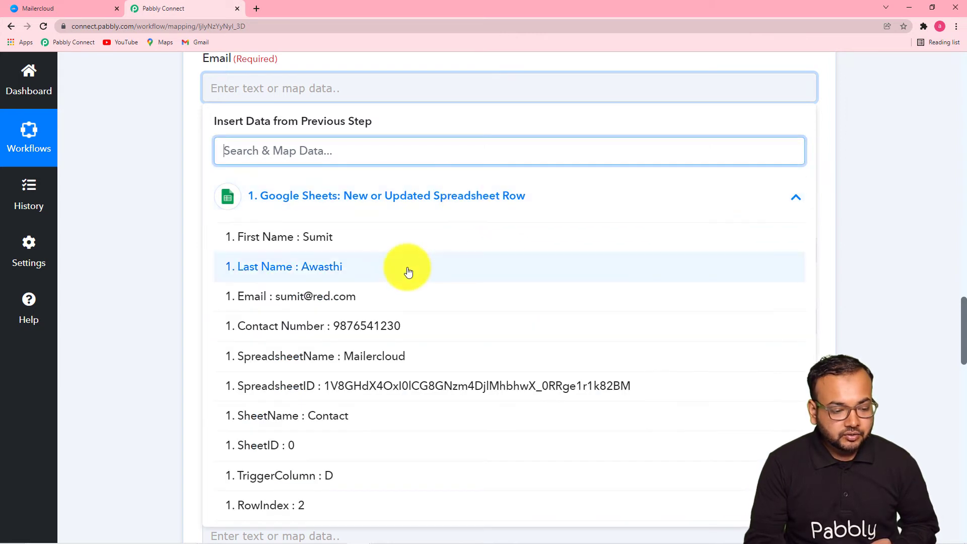
{"action": "left_click", "coordinate": [322, 299]}
{"action": "left_click", "coordinate": [147, 216]}
{"action": "scroll", "coordinate": [147, 216], "scroll_direction": "down", "scroll_amount": 2}
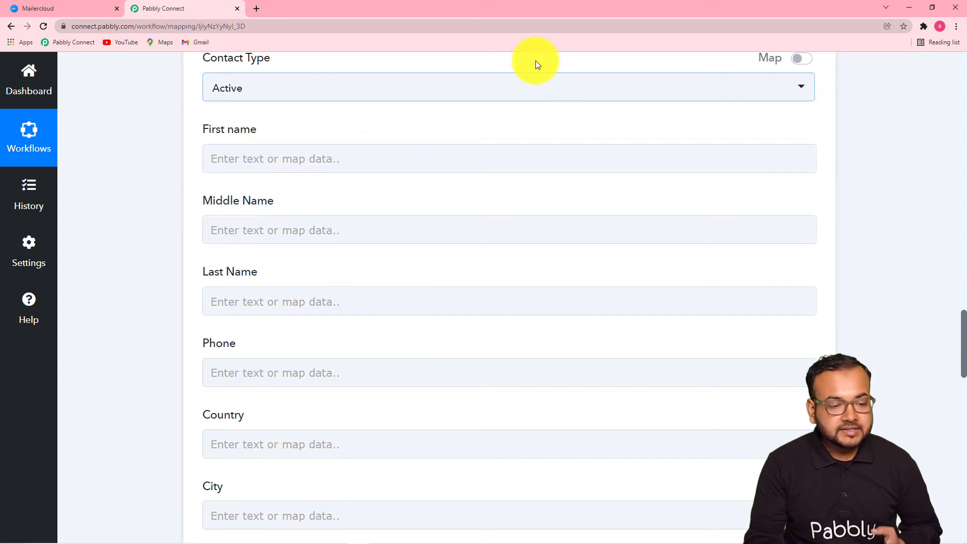
Set Contact Type to Unsubscribe and map the sheet's First Name into First name
{"action": "left_click", "coordinate": [492, 93]}
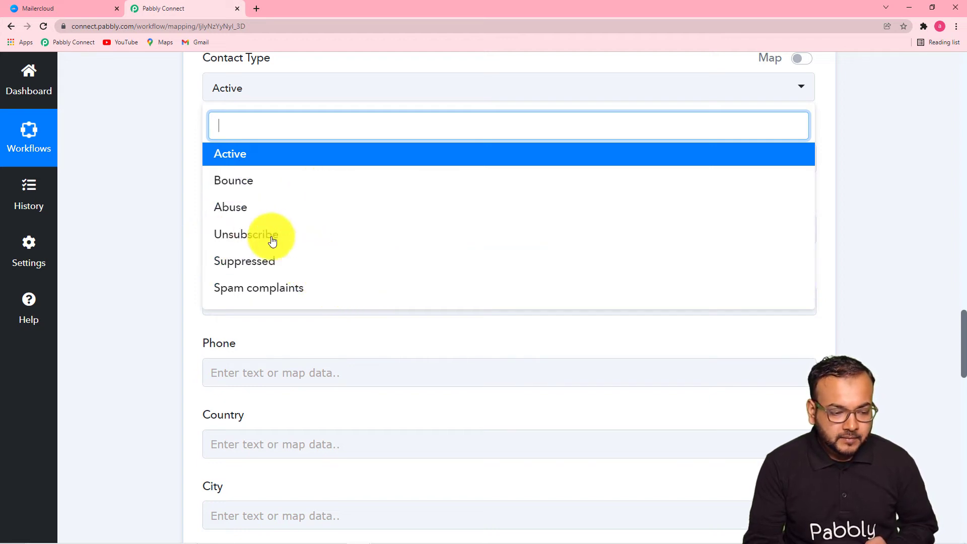
{"action": "left_click", "coordinate": [287, 238]}
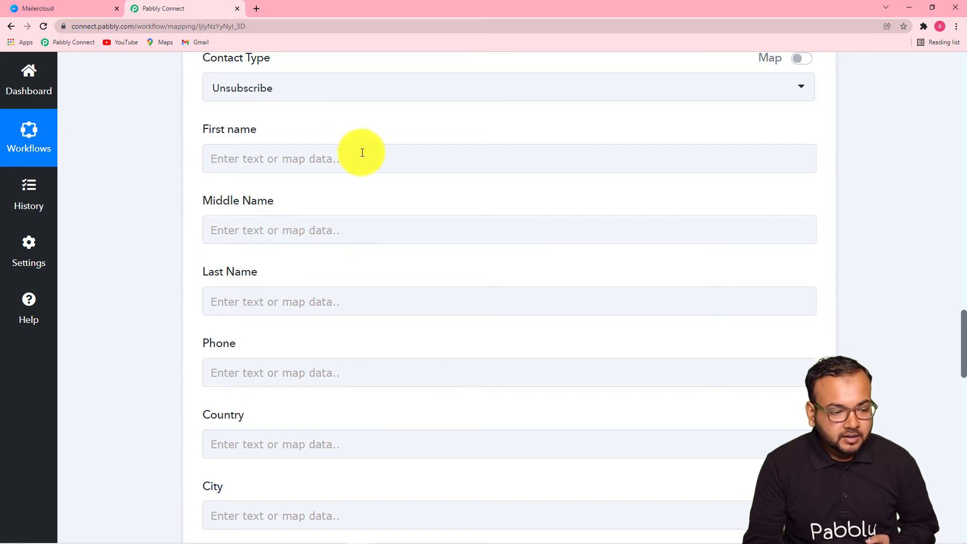
{"action": "left_click", "coordinate": [328, 167]}
{"action": "left_click", "coordinate": [339, 153]}
{"action": "scroll", "coordinate": [339, 153], "scroll_direction": "down", "scroll_amount": 4}
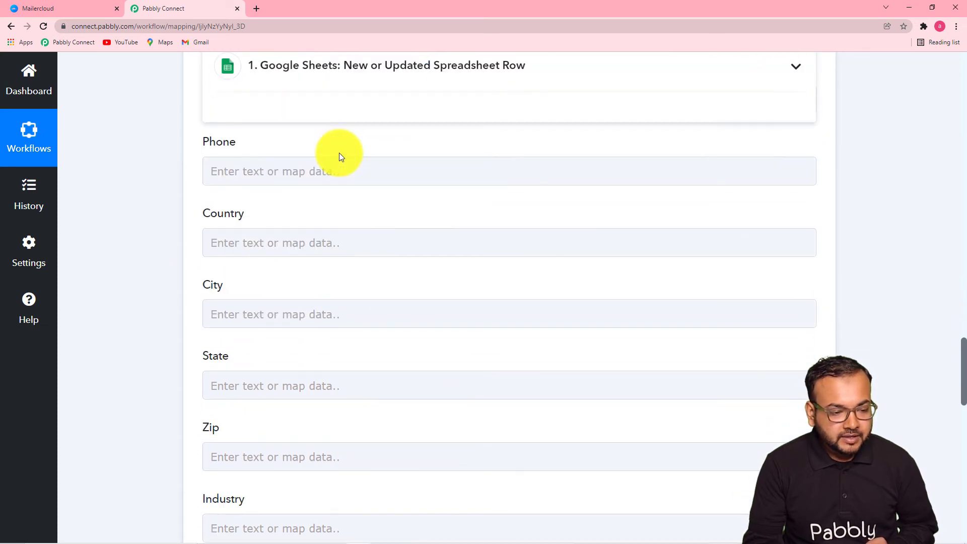
{"action": "left_click", "coordinate": [365, 86]}
{"action": "scroll", "coordinate": [341, 309], "scroll_direction": "down", "scroll_amount": 1}
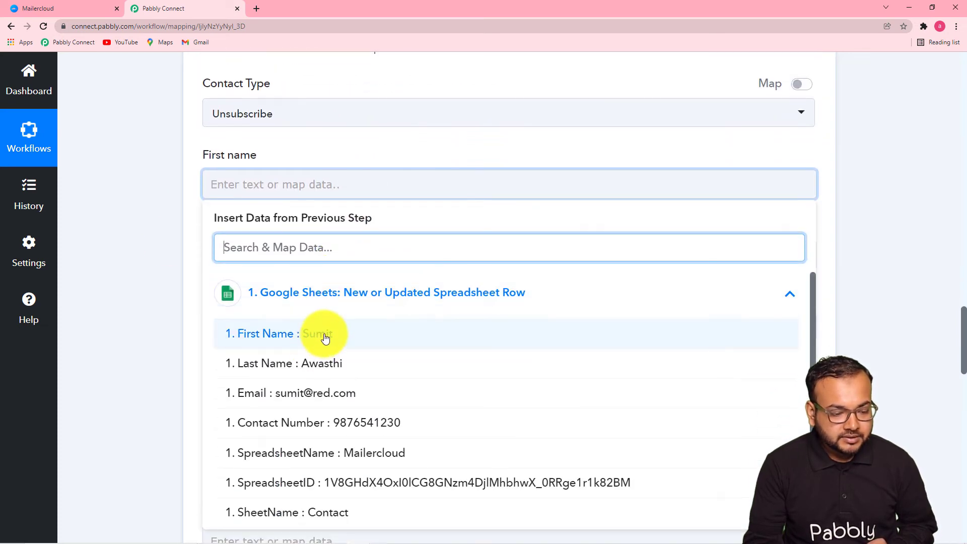
{"action": "left_click", "coordinate": [324, 334]}
{"action": "left_click", "coordinate": [170, 201]}
{"action": "scroll", "coordinate": [169, 200], "scroll_direction": "down", "scroll_amount": 3}
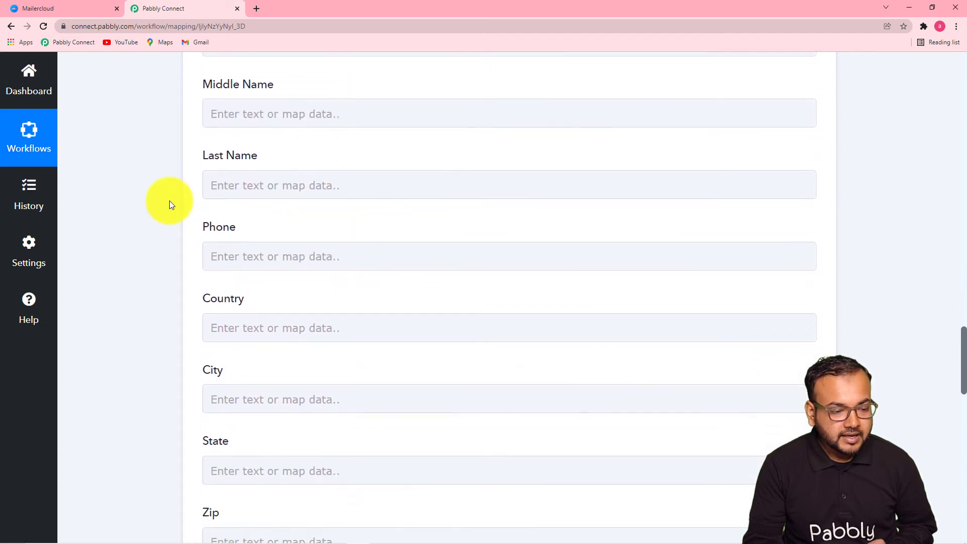
Map a sheet value into Last Name and the sheet's Contact Number into Phone
{"action": "left_click", "coordinate": [267, 185]}
{"action": "scroll", "coordinate": [265, 186], "scroll_direction": "down", "scroll_amount": 3}
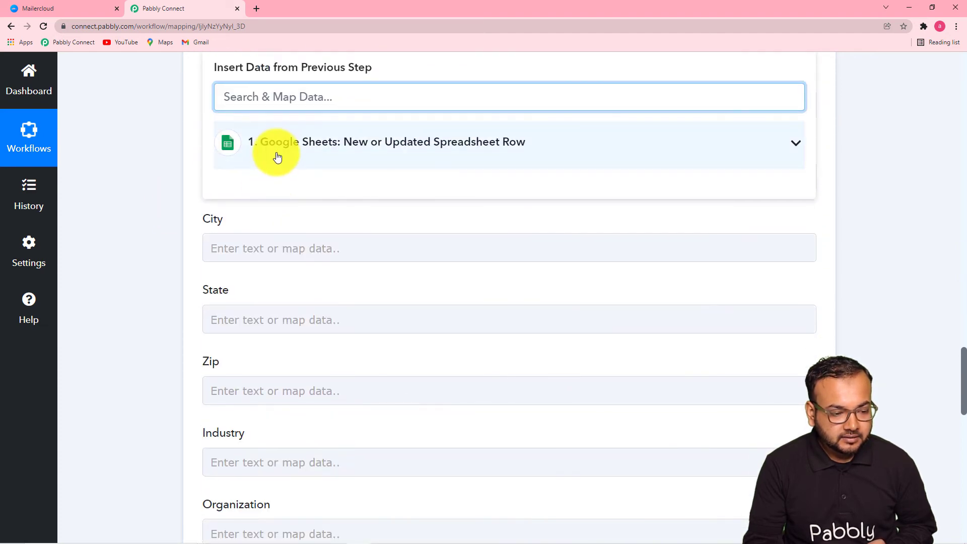
{"action": "left_click", "coordinate": [276, 151]}
{"action": "left_click", "coordinate": [316, 222]}
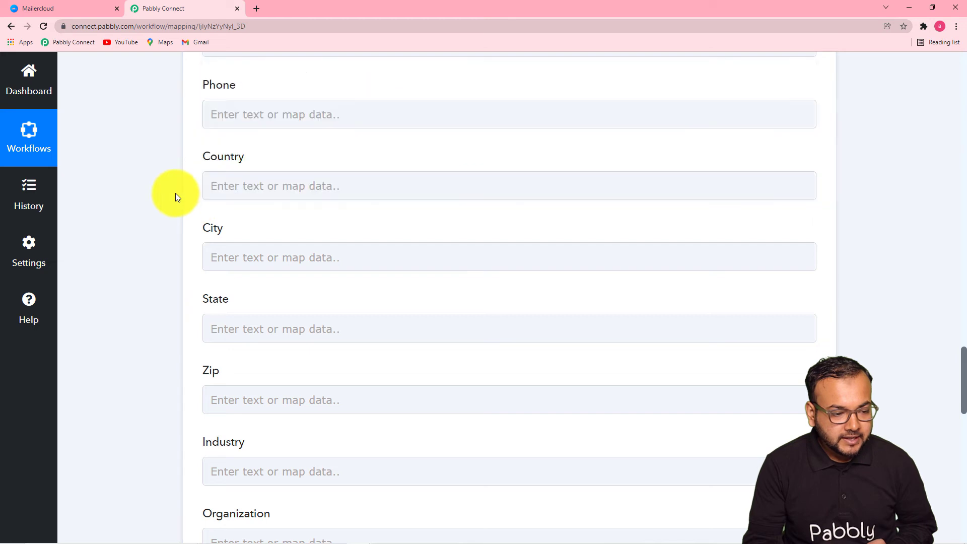
{"action": "left_click", "coordinate": [325, 190]}
{"action": "left_click", "coordinate": [330, 120]}
{"action": "scroll", "coordinate": [331, 122], "scroll_direction": "down", "scroll_amount": 2}
{"action": "left_click", "coordinate": [332, 128]}
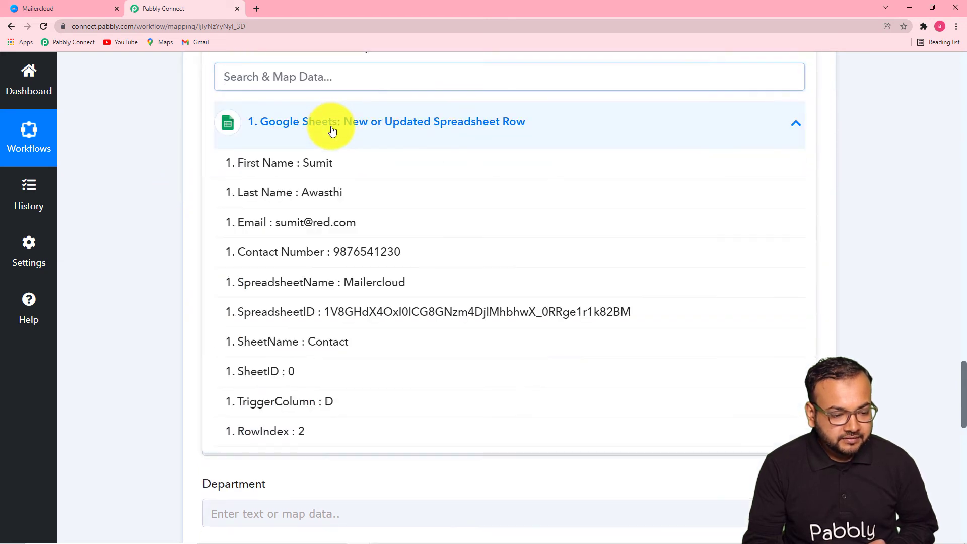
{"action": "left_click", "coordinate": [356, 253]}
{"action": "scroll", "coordinate": [152, 198], "scroll_direction": "down", "scroll_amount": 2}
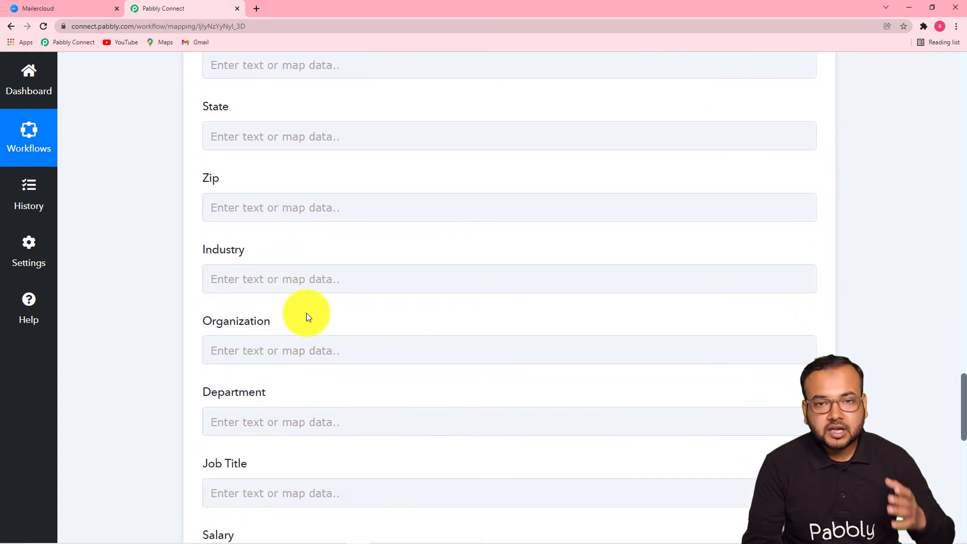
{"action": "scroll", "coordinate": [329, 264], "scroll_direction": "down", "scroll_amount": 4}
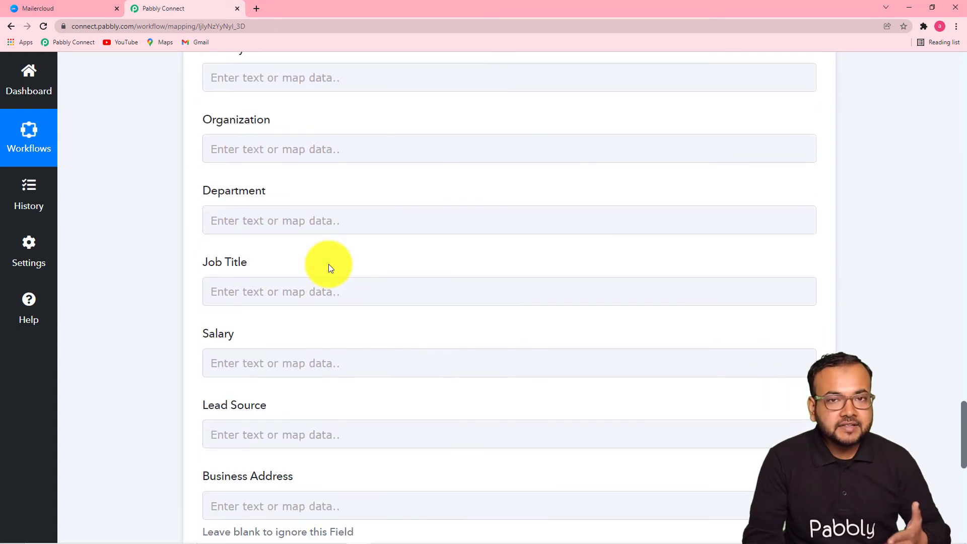
{"action": "scroll", "coordinate": [322, 372], "scroll_direction": "down", "scroll_amount": 1}
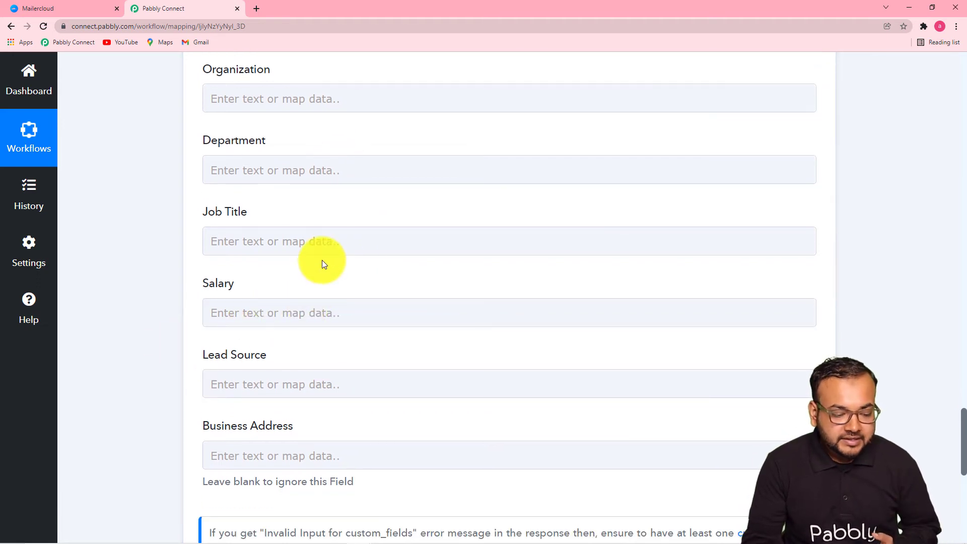
{"action": "scroll", "coordinate": [322, 260], "scroll_direction": "down", "scroll_amount": 1}
{"action": "scroll", "coordinate": [322, 260], "scroll_direction": "down", "scroll_amount": 2}
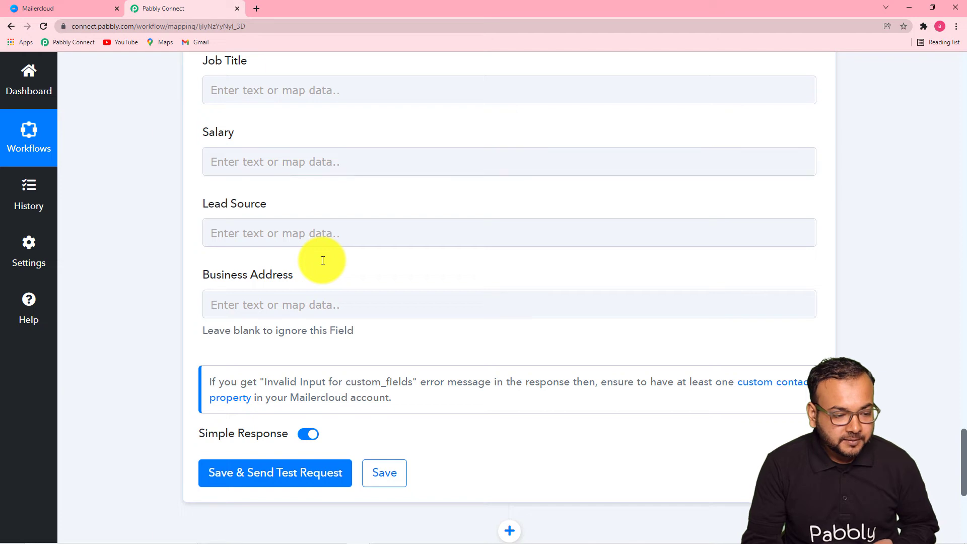
Enter Social Media as Lead Source and send a test request, which returns 'Email already exist'
{"action": "left_click", "coordinate": [284, 234]}
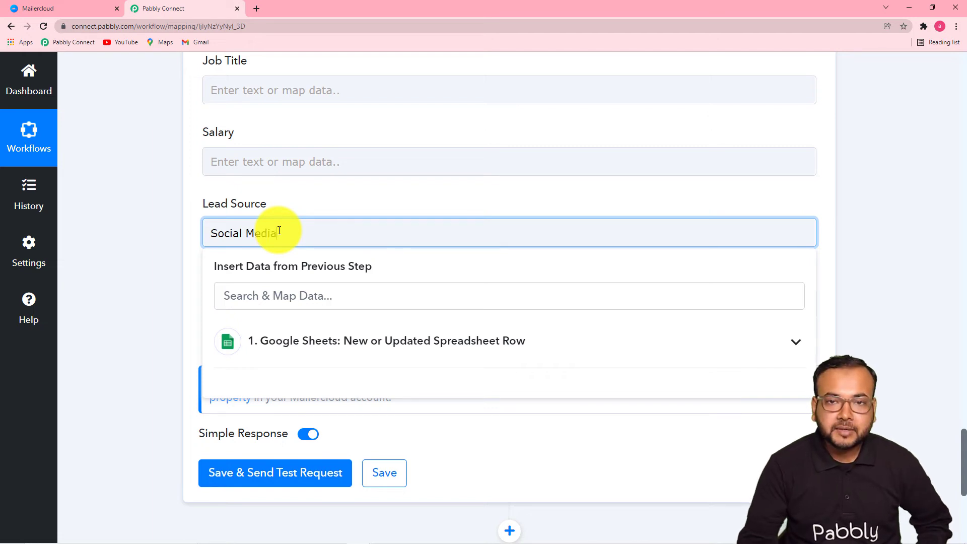
{"action": "left_click", "coordinate": [146, 231]}
{"action": "scroll", "coordinate": [146, 231], "scroll_direction": "down", "scroll_amount": 4}
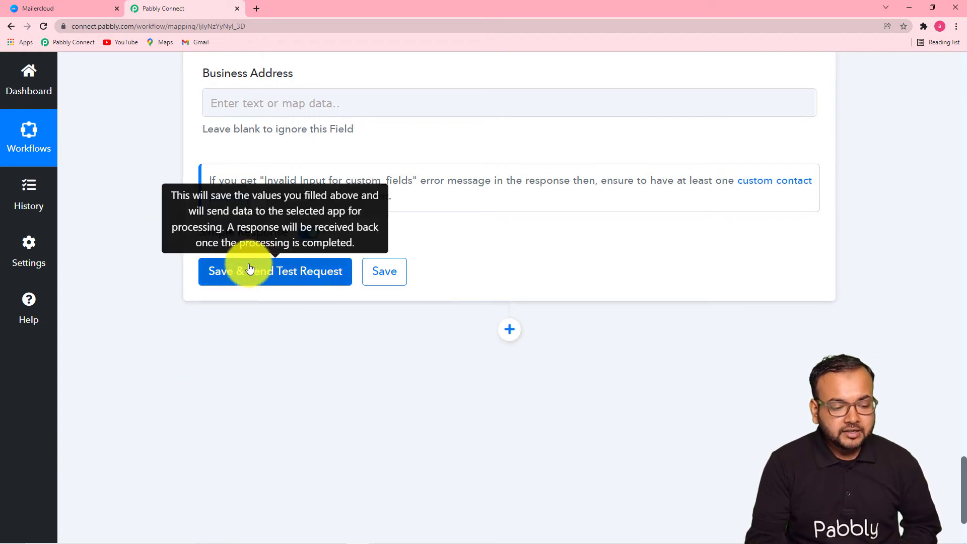
{"action": "left_click", "coordinate": [236, 279]}
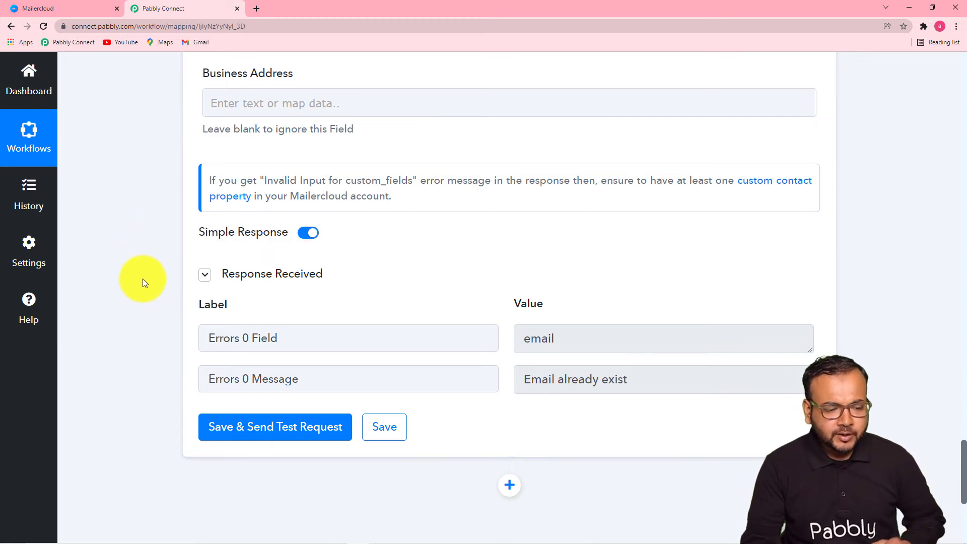
Replace the mapped Email value with a typed test e-mail address
{"action": "scroll", "coordinate": [146, 324], "scroll_direction": "up", "scroll_amount": 3}
{"action": "scroll", "coordinate": [146, 325], "scroll_direction": "up", "scroll_amount": 4}
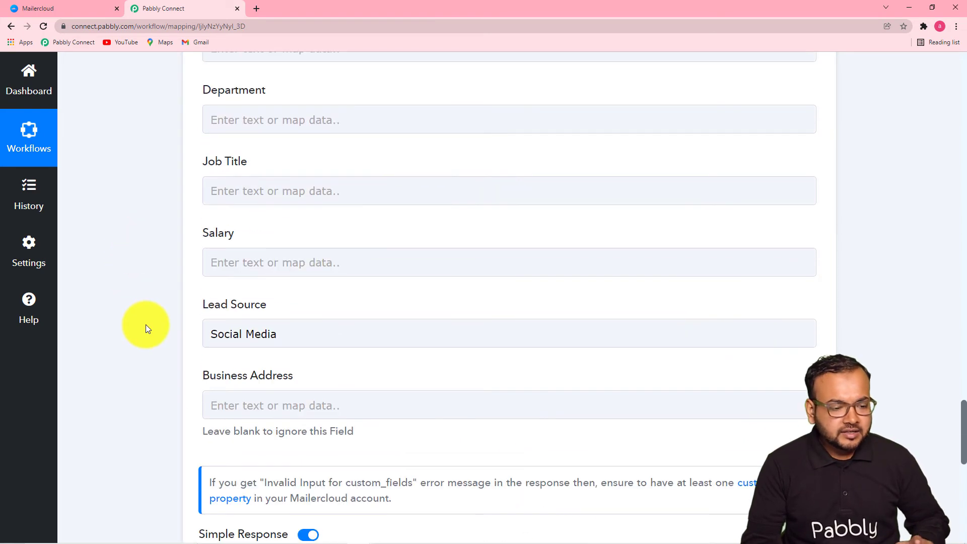
{"action": "scroll", "coordinate": [146, 326], "scroll_direction": "up", "scroll_amount": 3}
{"action": "scroll", "coordinate": [146, 328], "scroll_direction": "up", "scroll_amount": 6}
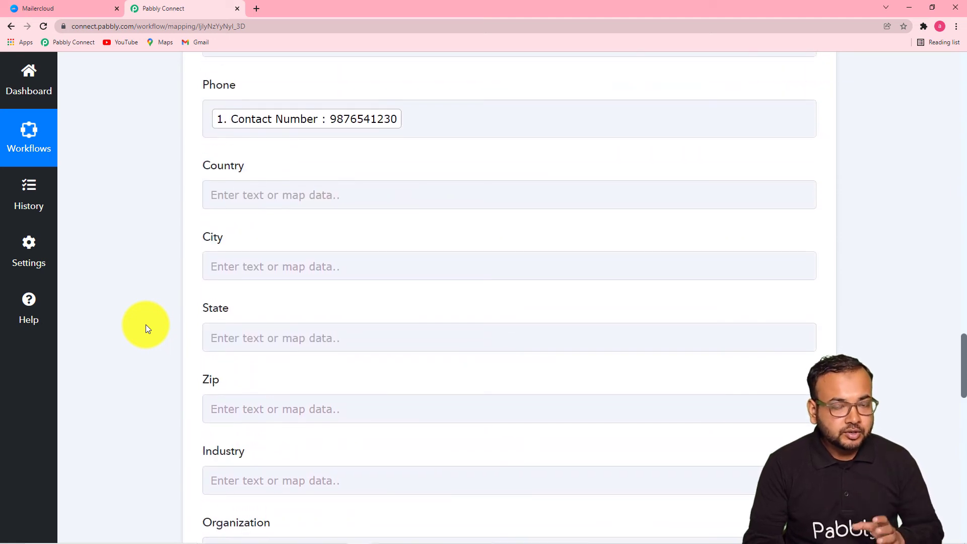
{"action": "scroll", "coordinate": [146, 329], "scroll_direction": "up", "scroll_amount": 5}
{"action": "scroll", "coordinate": [146, 329], "scroll_direction": "up", "scroll_amount": 6}
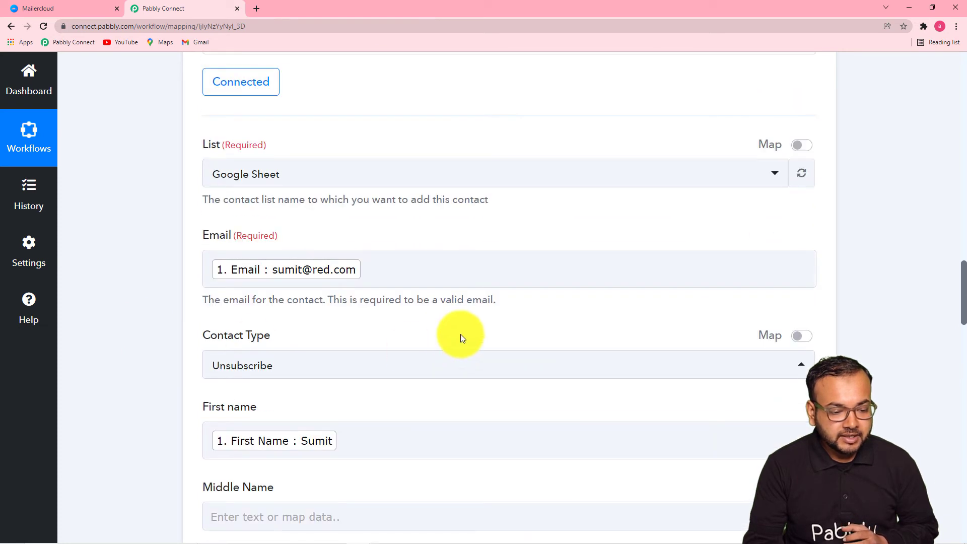
{"action": "left_click", "coordinate": [394, 279]}
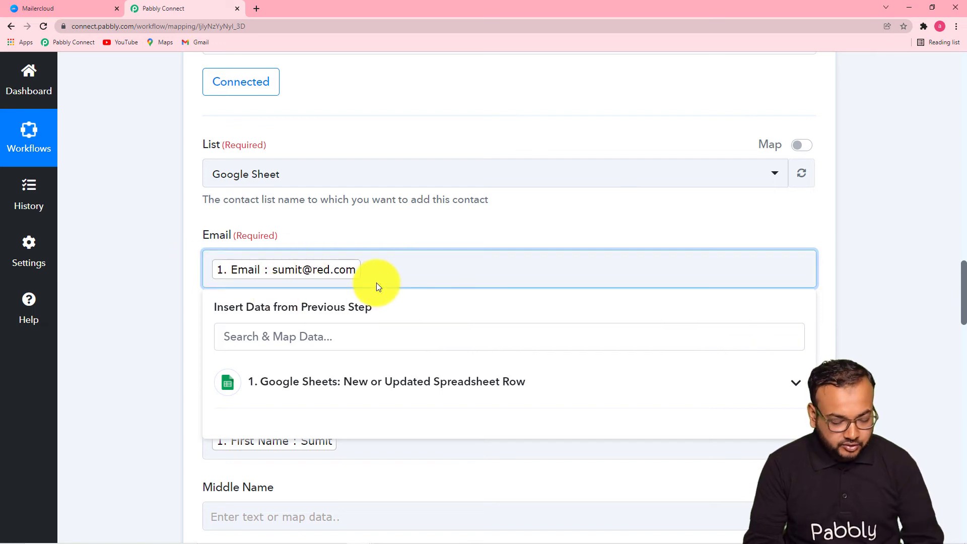
{"action": "key", "text": "BackSpace"}
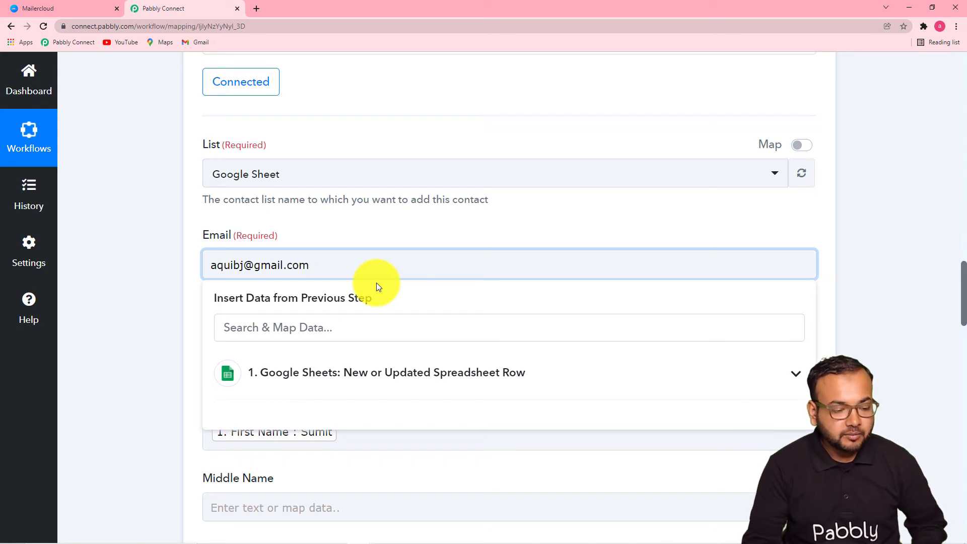
{"action": "left_click", "coordinate": [122, 262]}
Save the action and resend the test request, which now returns a contact Id
{"action": "scroll", "coordinate": [123, 261], "scroll_direction": "down", "scroll_amount": 1}
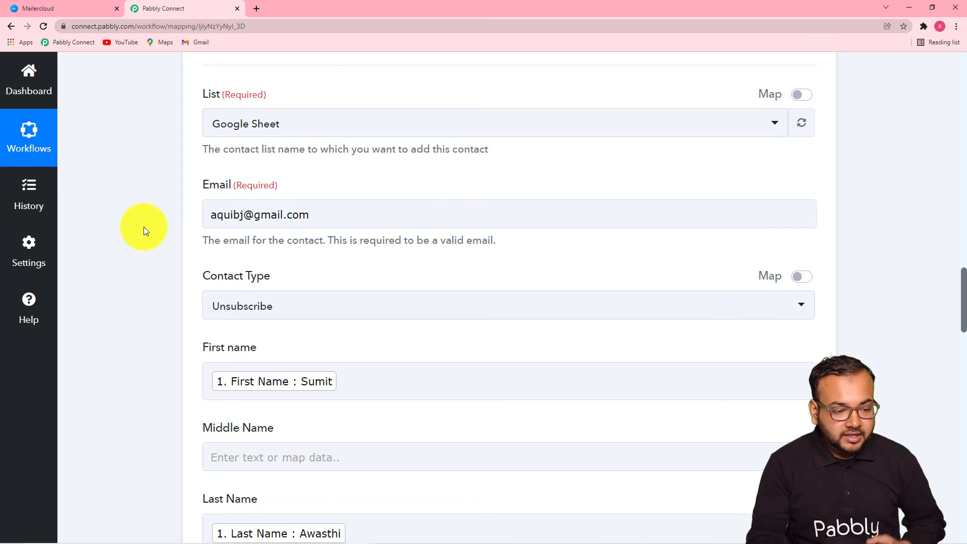
{"action": "scroll", "coordinate": [310, 297], "scroll_direction": "up", "scroll_amount": 2}
{"action": "scroll", "coordinate": [200, 267], "scroll_direction": "down", "scroll_amount": 2}
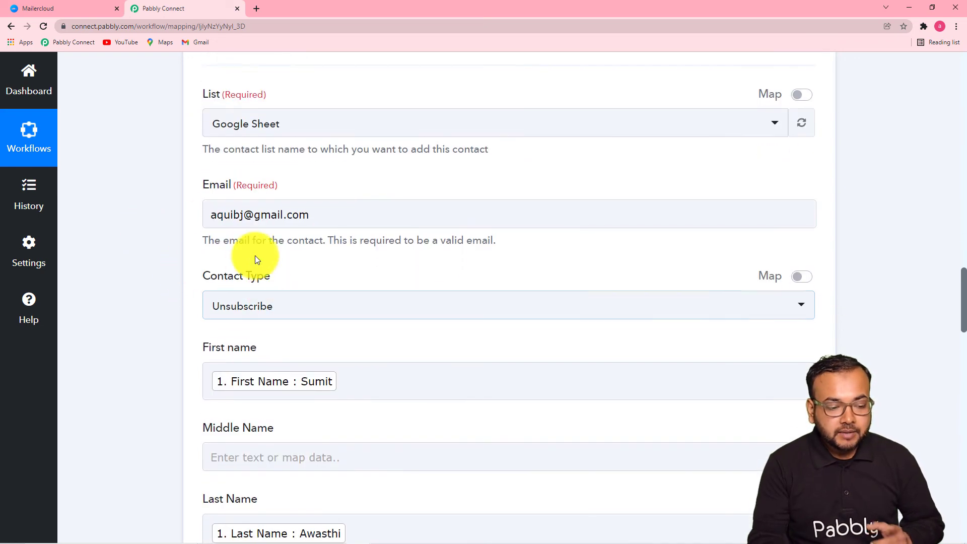
{"action": "scroll", "coordinate": [173, 242], "scroll_direction": "down", "scroll_amount": 2}
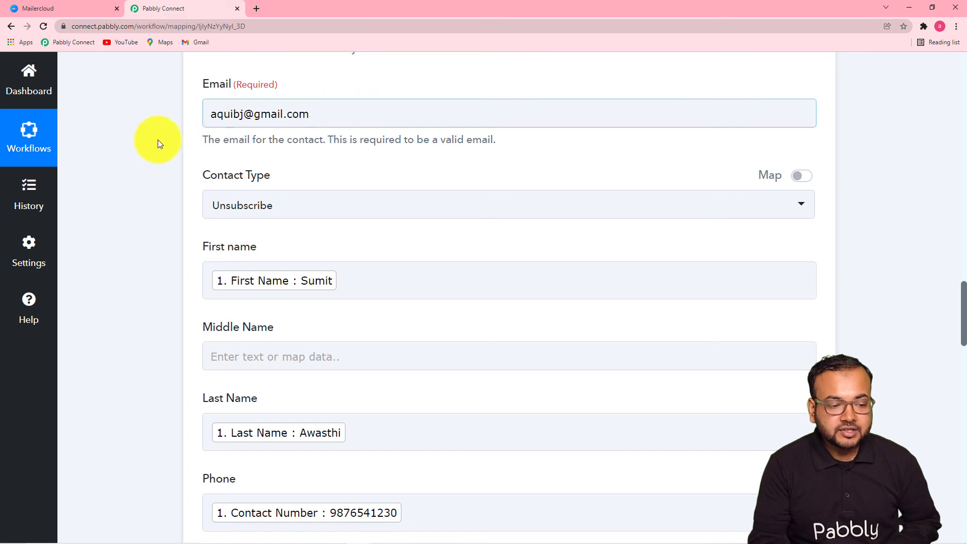
{"action": "scroll", "coordinate": [147, 148], "scroll_direction": "down", "scroll_amount": 10}
{"action": "scroll", "coordinate": [147, 148], "scroll_direction": "down", "scroll_amount": 17}
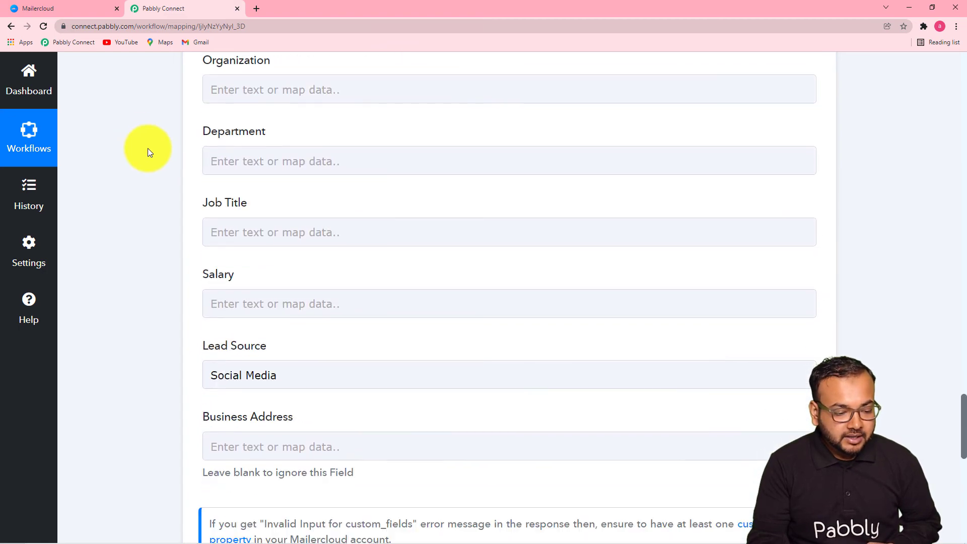
{"action": "left_click", "coordinate": [241, 276]}
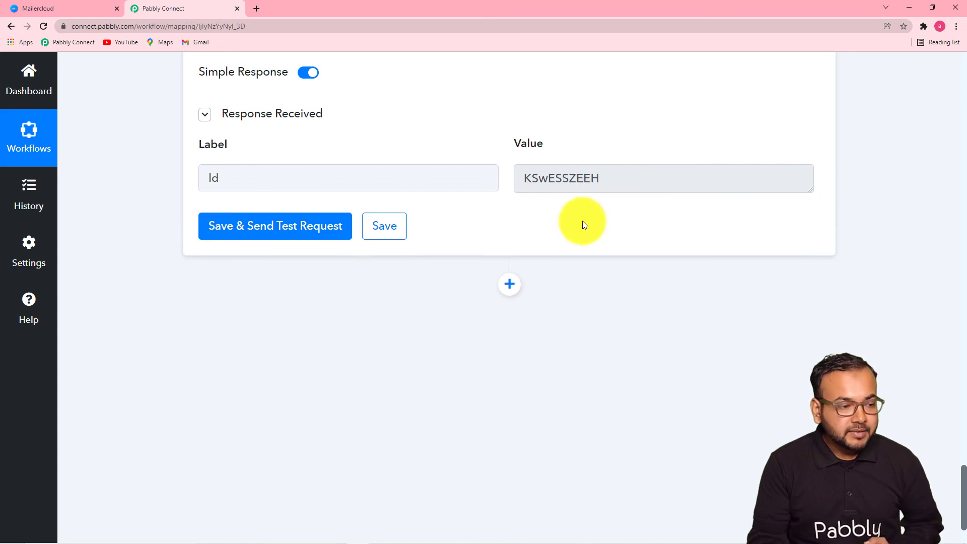
In Mailercloud, confirm the Google Sheet list shows the test contact as Unsubscribe, then return to Pabbly Connect
{"action": "left_click", "coordinate": [68, 7]}
{"action": "mouse_move", "coordinate": [10, 141]}
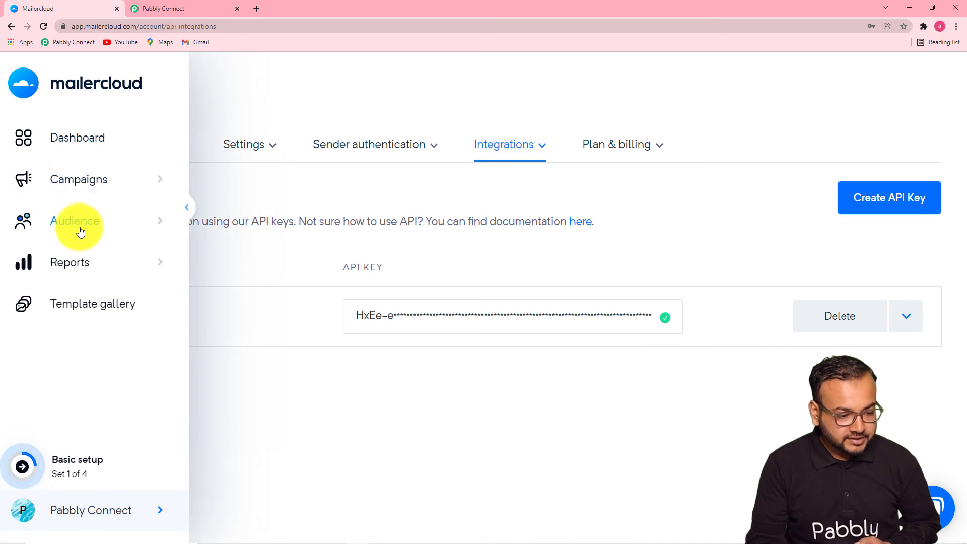
{"action": "left_click", "coordinate": [156, 225]}
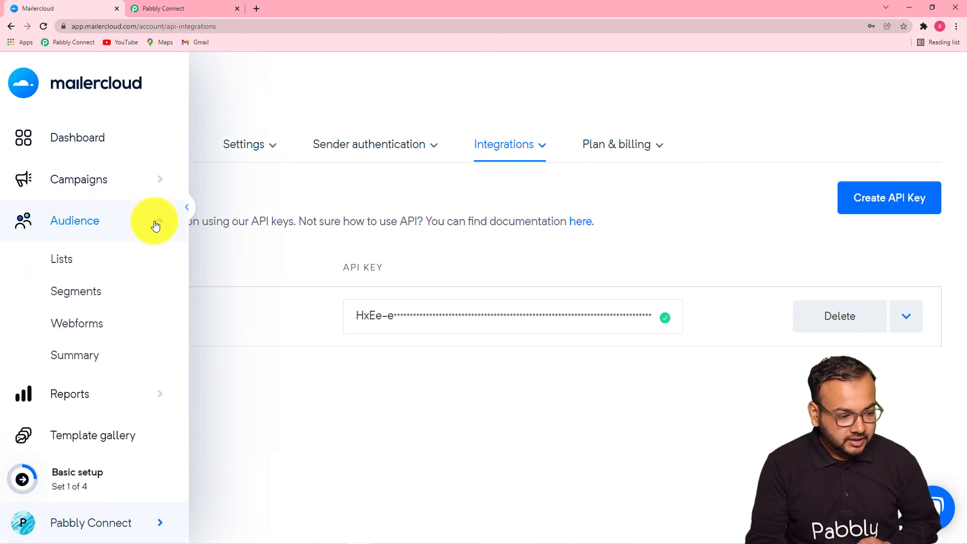
{"action": "left_click", "coordinate": [78, 267]}
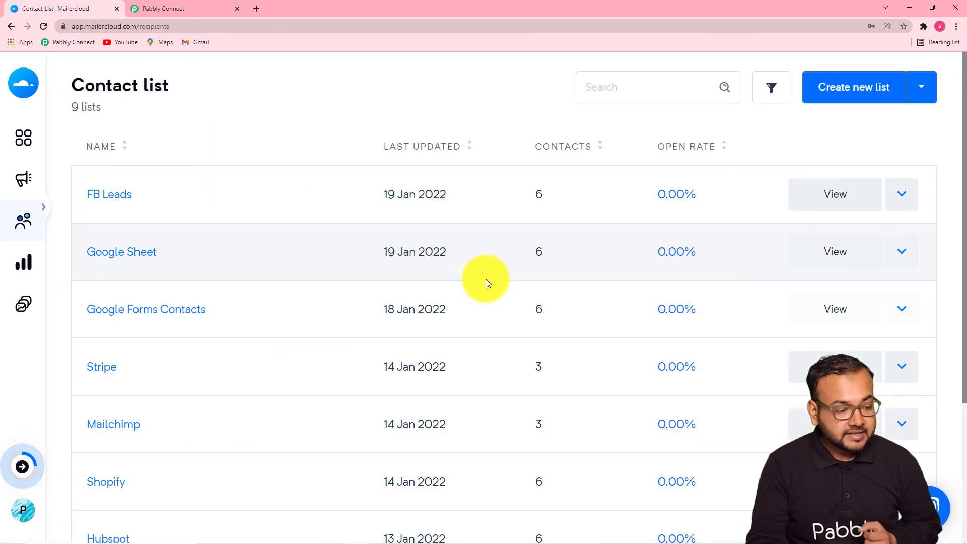
{"action": "left_click", "coordinate": [816, 258]}
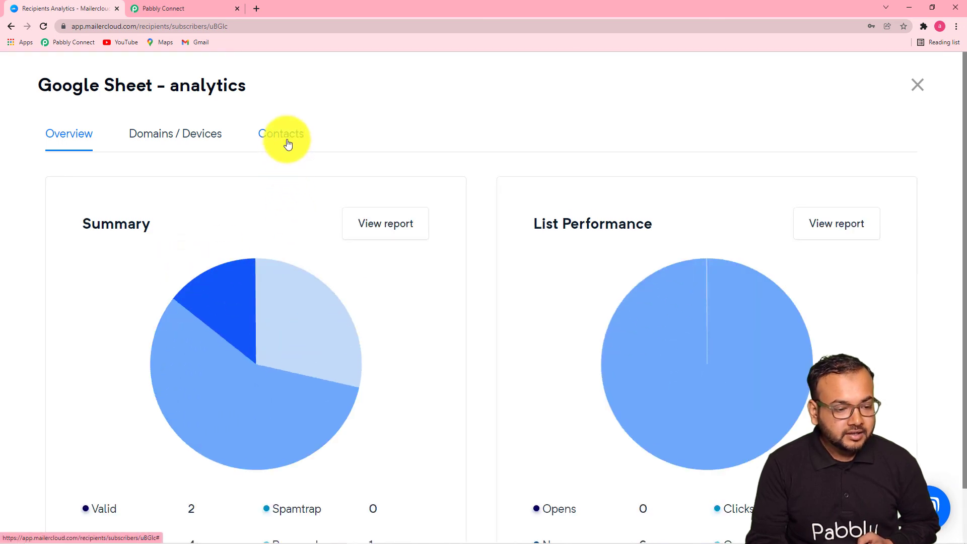
{"action": "left_click", "coordinate": [287, 144]}
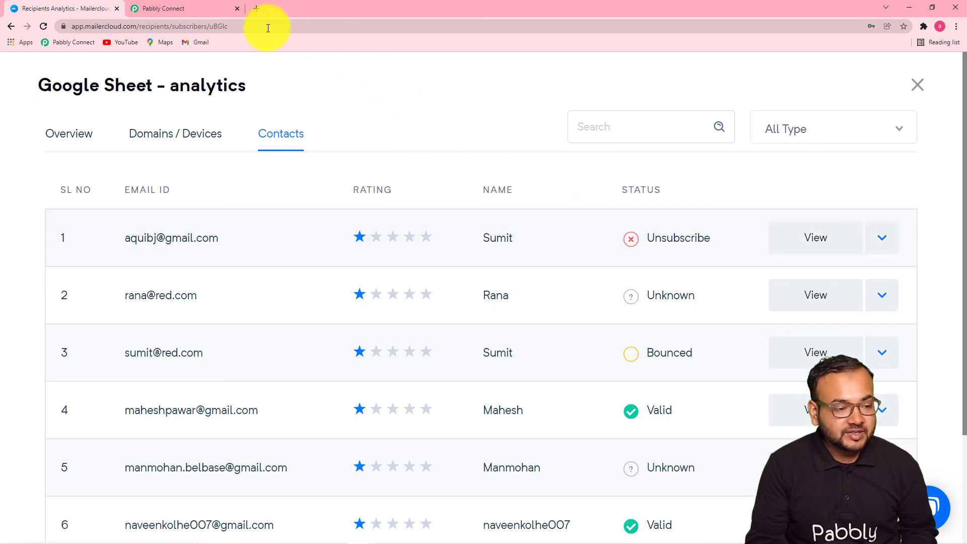
{"action": "left_click", "coordinate": [210, 11]}
{"action": "scroll", "coordinate": [184, 204], "scroll_direction": "up", "scroll_amount": 9}
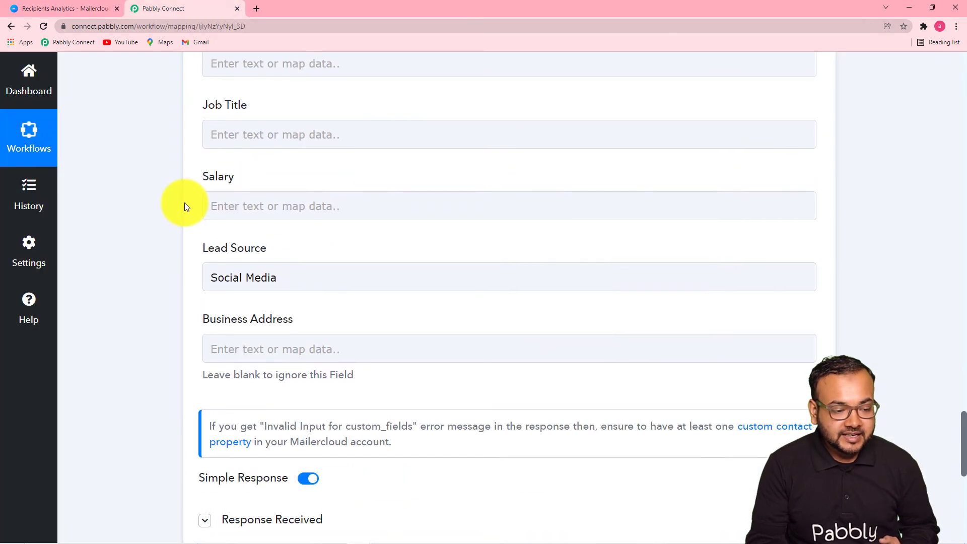
{"action": "scroll", "coordinate": [185, 204], "scroll_direction": "up", "scroll_amount": 15}
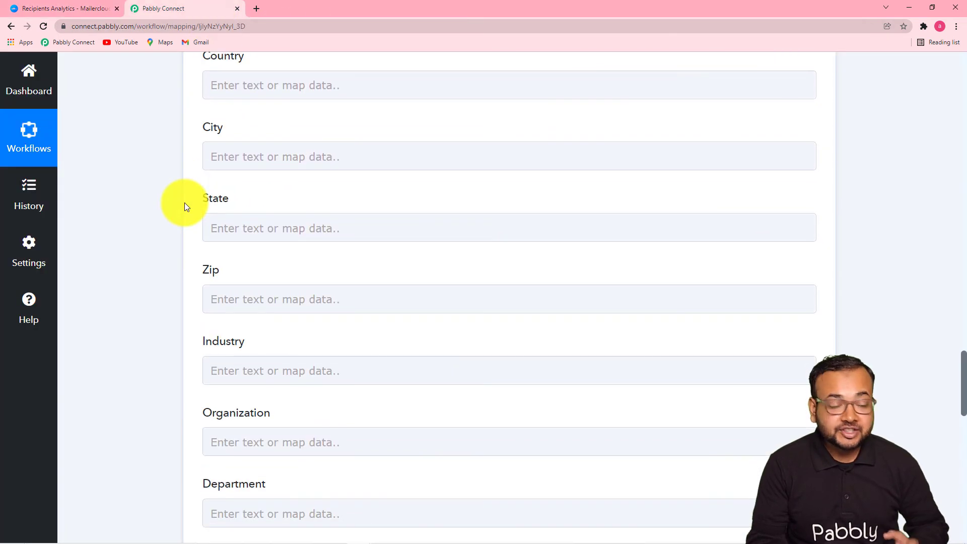
{"action": "scroll", "coordinate": [184, 204], "scroll_direction": "up", "scroll_amount": 1}
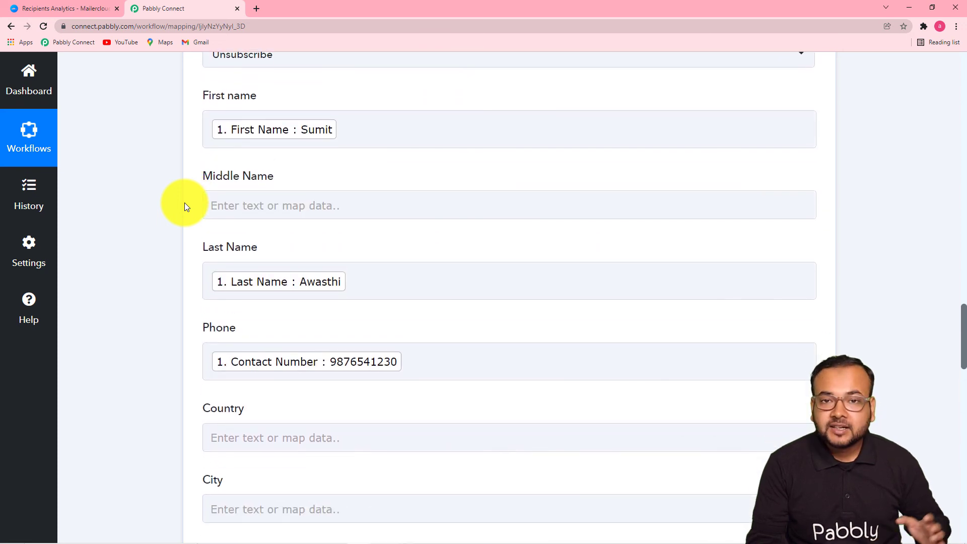
{"action": "scroll", "coordinate": [184, 202], "scroll_direction": "up", "scroll_amount": 2}
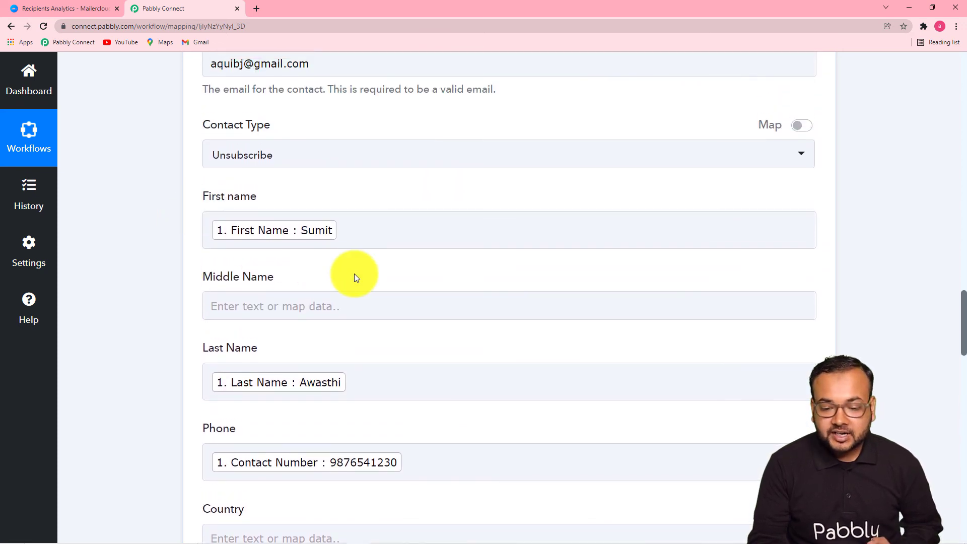
{"action": "left_click_drag", "start_coordinate": [961, 334], "coordinate": [958, 108]}
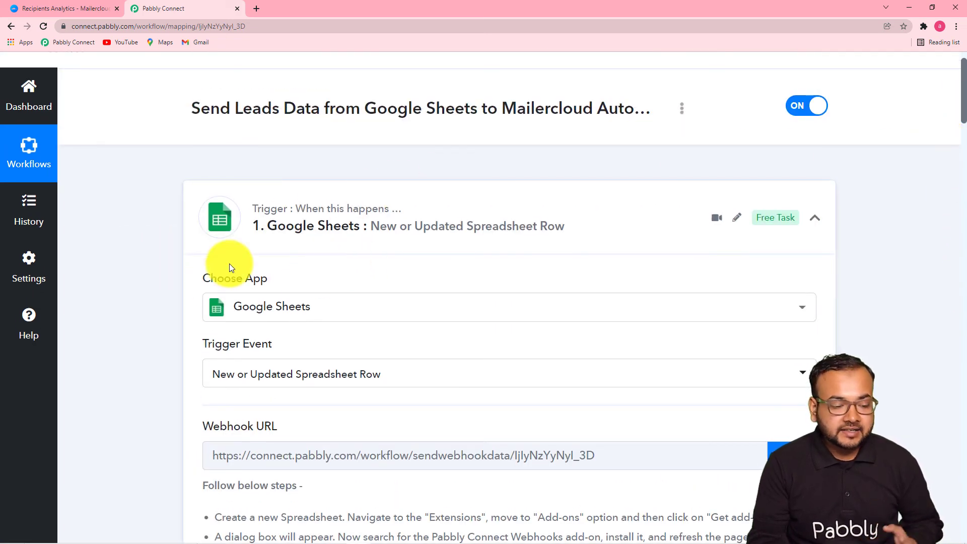
{"action": "scroll", "coordinate": [161, 287], "scroll_direction": "down", "scroll_amount": 5}
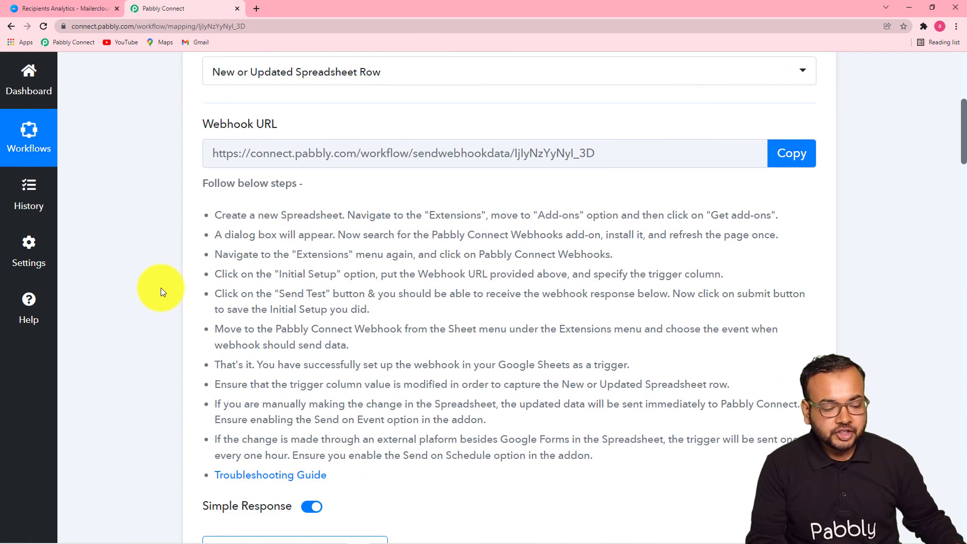
{"action": "scroll", "coordinate": [161, 288], "scroll_direction": "down", "scroll_amount": 4}
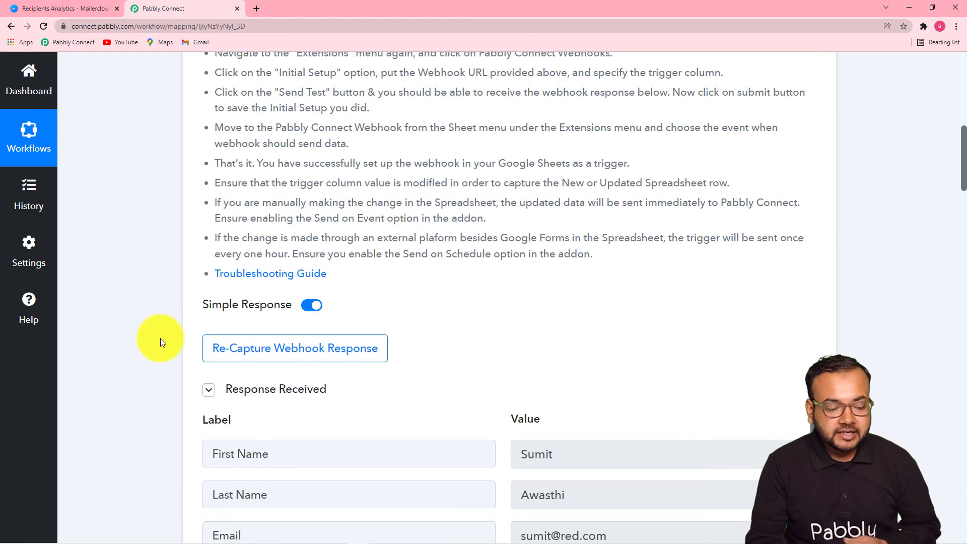
{"action": "scroll", "coordinate": [161, 319], "scroll_direction": "down", "scroll_amount": 6}
{"action": "scroll", "coordinate": [160, 342], "scroll_direction": "down", "scroll_amount": 7}
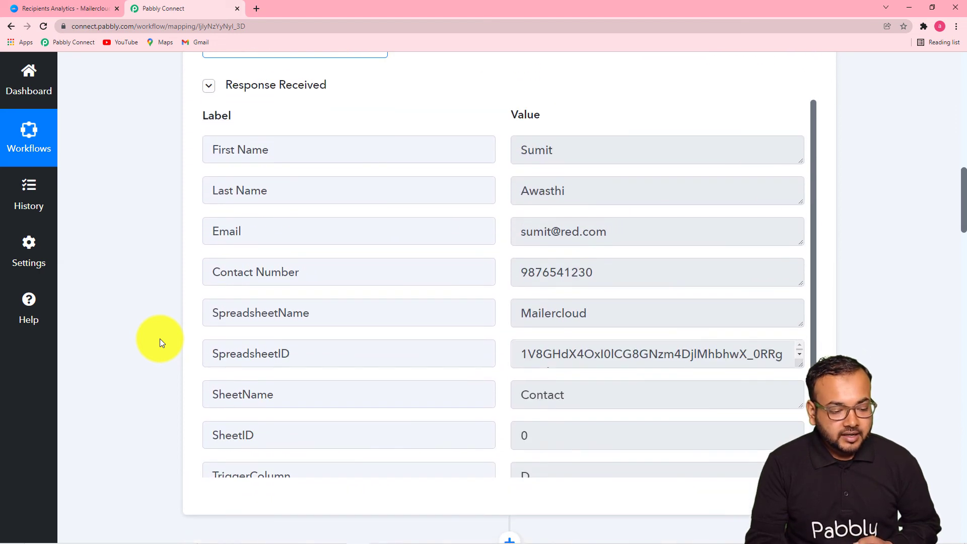
{"action": "scroll", "coordinate": [160, 342], "scroll_direction": "down", "scroll_amount": 2}
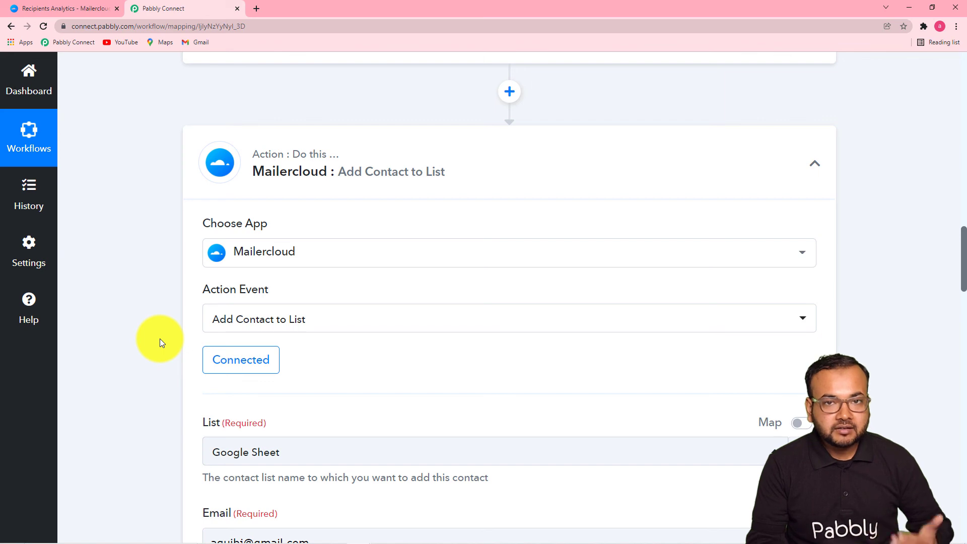
{"action": "scroll", "coordinate": [160, 343], "scroll_direction": "down", "scroll_amount": 9}
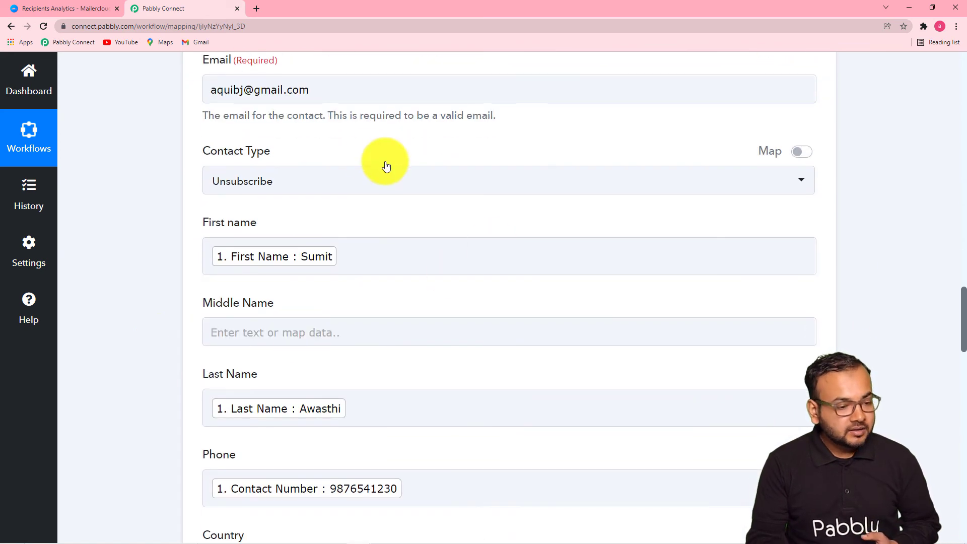
Replace the test address in Email with the Google Sheets Email value and save the Mailercloud step
{"action": "left_click", "coordinate": [346, 91]}
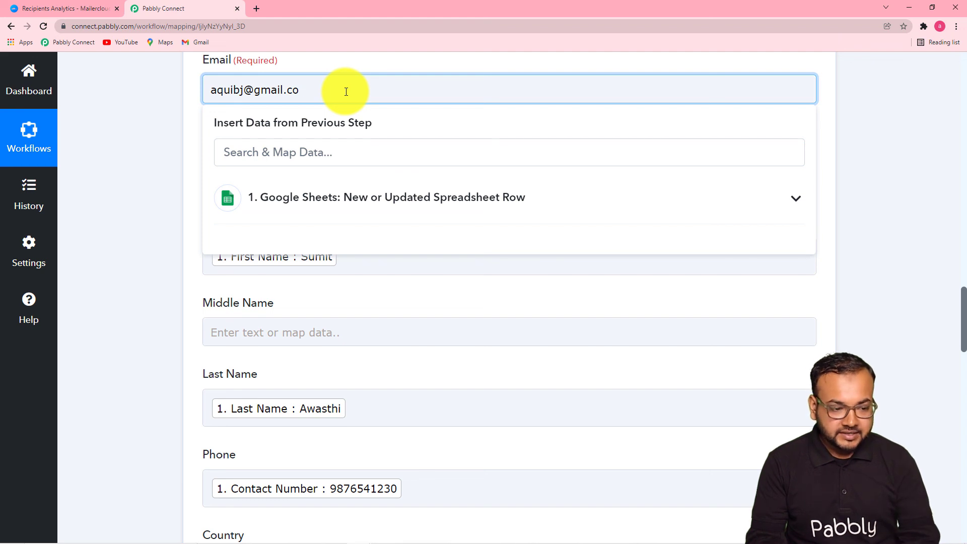
{"action": "key", "text": "BackSpace"}
{"action": "key", "text": "BackSpace"}
{"action": "key", "text": "BackSpace"}
{"action": "key", "text": "BackSpace"}
{"action": "key", "text": "BackSpace"}
{"action": "key", "text": "BackSpace"}
{"action": "key", "text": "BackSpace"}
{"action": "key", "text": "BackSpace"}
{"action": "key", "text": "BackSpace"}
{"action": "key", "text": "BackSpace"}
{"action": "key", "text": "BackSpace"}
{"action": "key", "text": "BackSpace"}
{"action": "key", "text": "BackSpace"}
{"action": "key", "text": "BackSpace"}
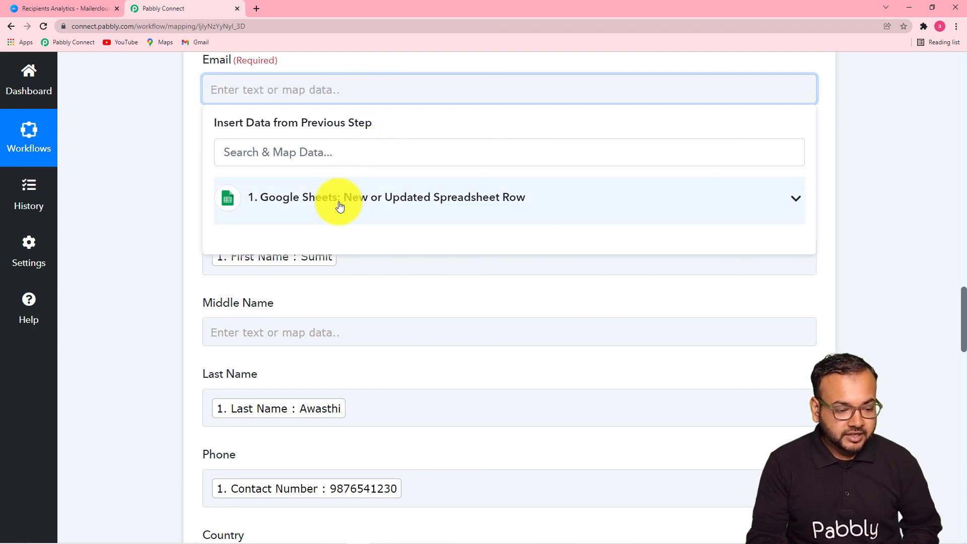
{"action": "left_click", "coordinate": [339, 200]}
{"action": "left_click", "coordinate": [319, 288]}
{"action": "left_click", "coordinate": [165, 220]}
{"action": "scroll", "coordinate": [165, 219], "scroll_direction": "down", "scroll_amount": 1}
{"action": "scroll", "coordinate": [168, 224], "scroll_direction": "down", "scroll_amount": 10}
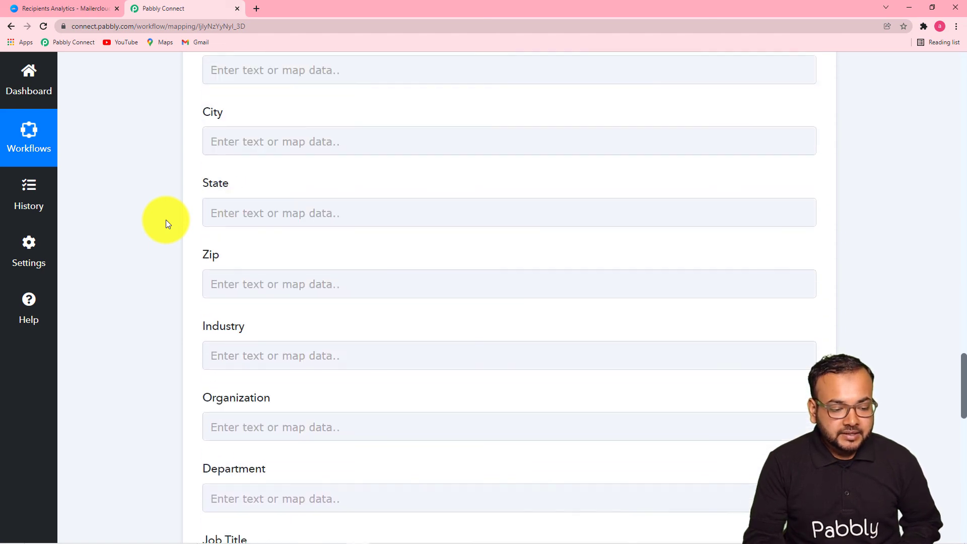
{"action": "scroll", "coordinate": [168, 224], "scroll_direction": "down", "scroll_amount": 10}
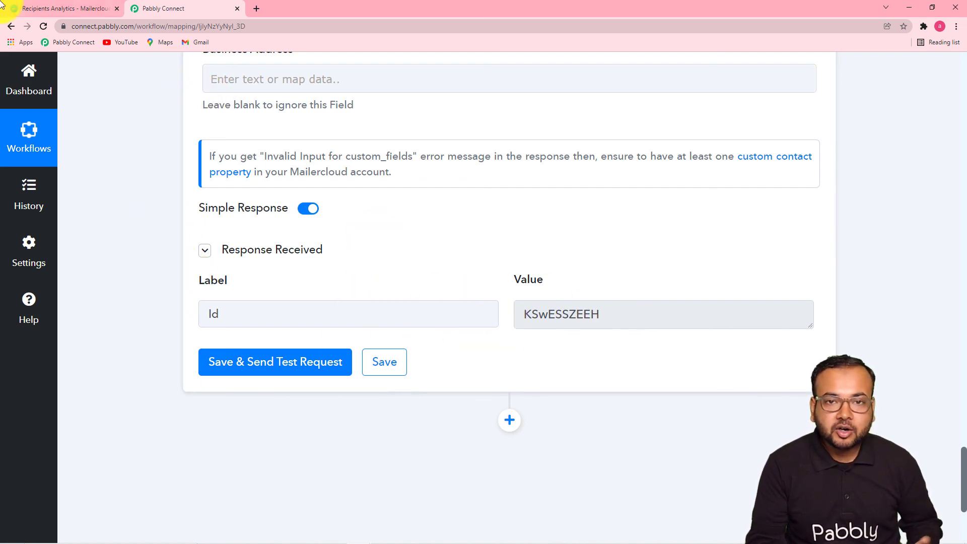
{"action": "left_click", "coordinate": [383, 369]}
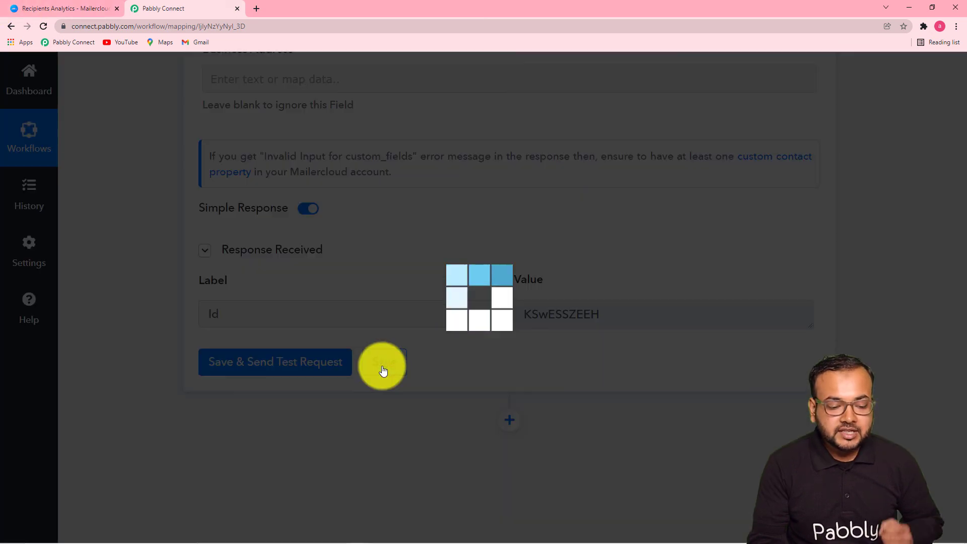